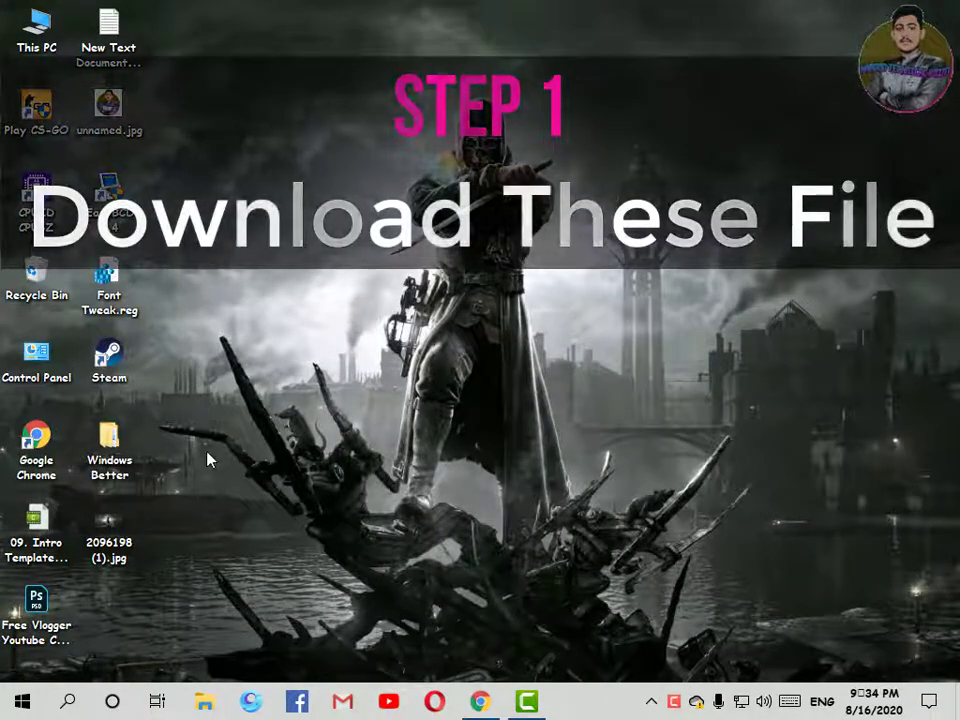
# - Set Wallpaper.jpg from the desktop's Windows Better > Instal These Files folder as the desktop background and reveal the desktop
pyautogui.doubleClick(116, 465)
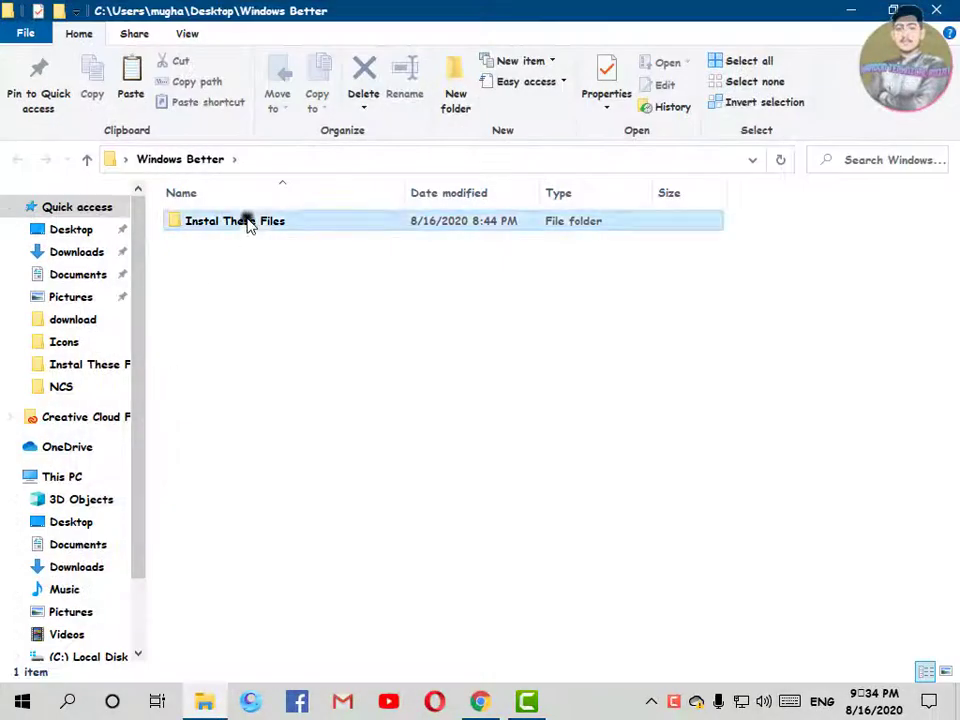
pyautogui.doubleClick(248, 221)
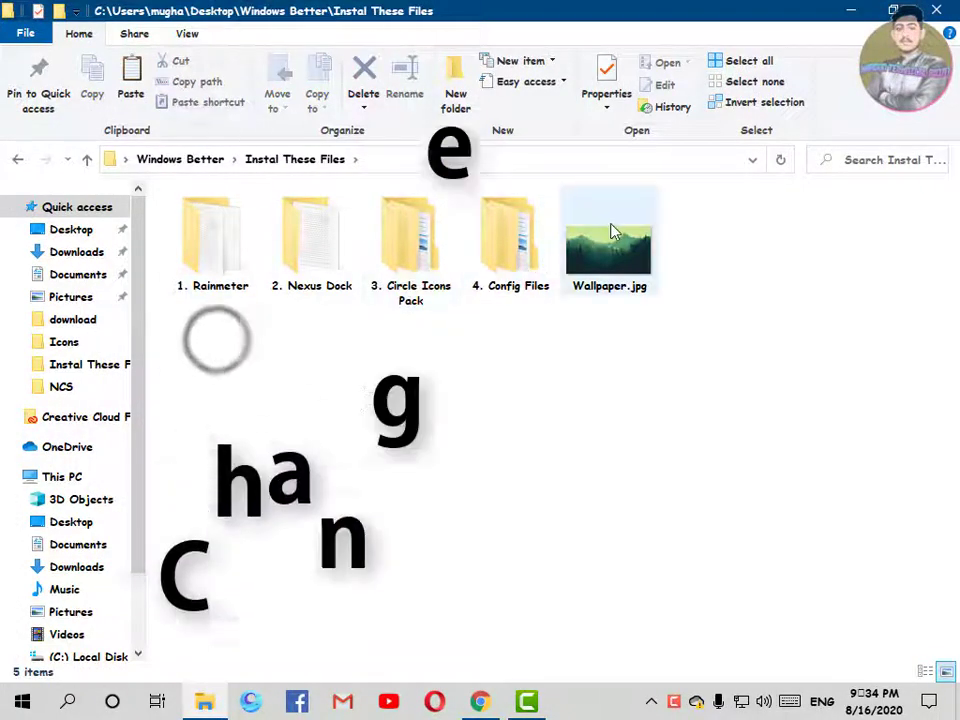
pyautogui.click(610, 245)
pyautogui.rightClick(612, 245)
pyautogui.click(705, 128)
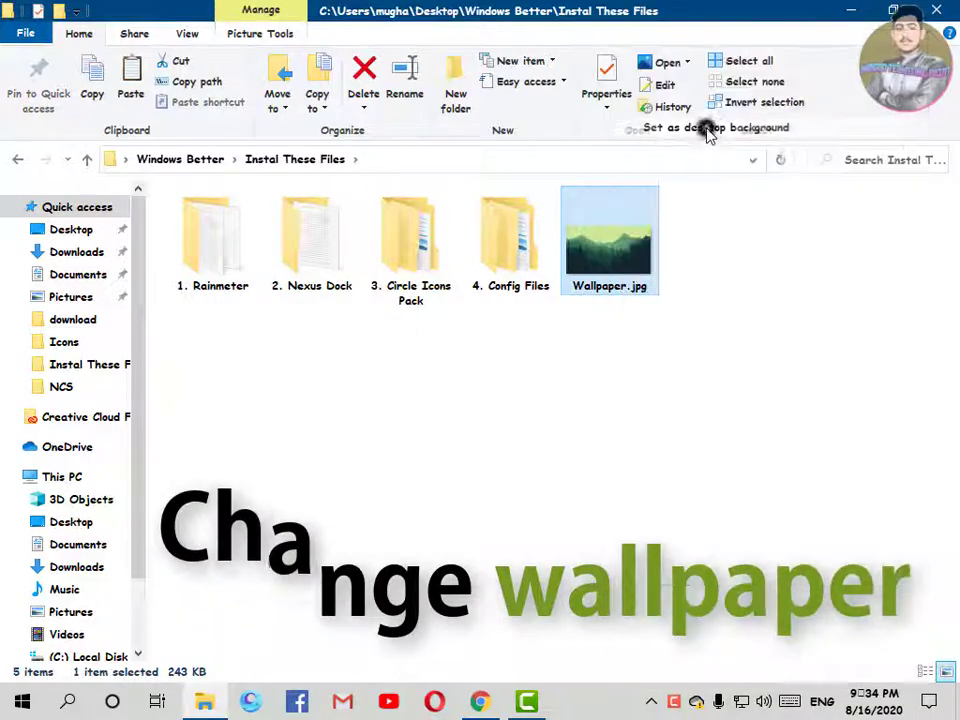
pyautogui.click(855, 10)
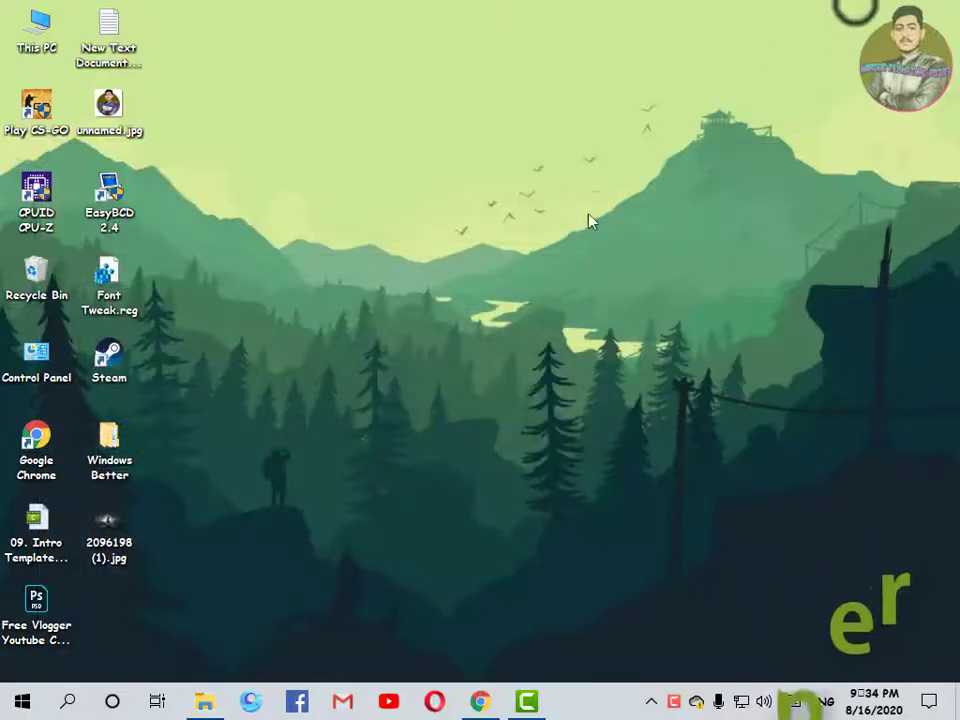
pyautogui.click(585, 215)
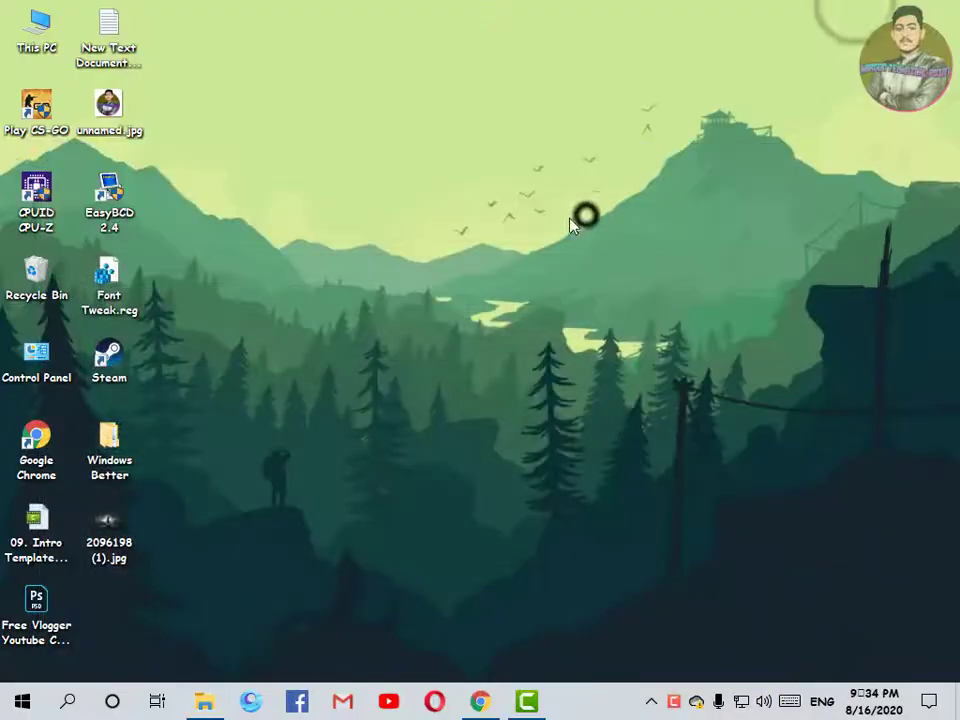
# - Install Rainmeter from Rainmeter-4.4-r3400-beta.exe in the 1. Rainmeter folder, using the standard 64-bit installation, and run it
pyautogui.click(203, 703)
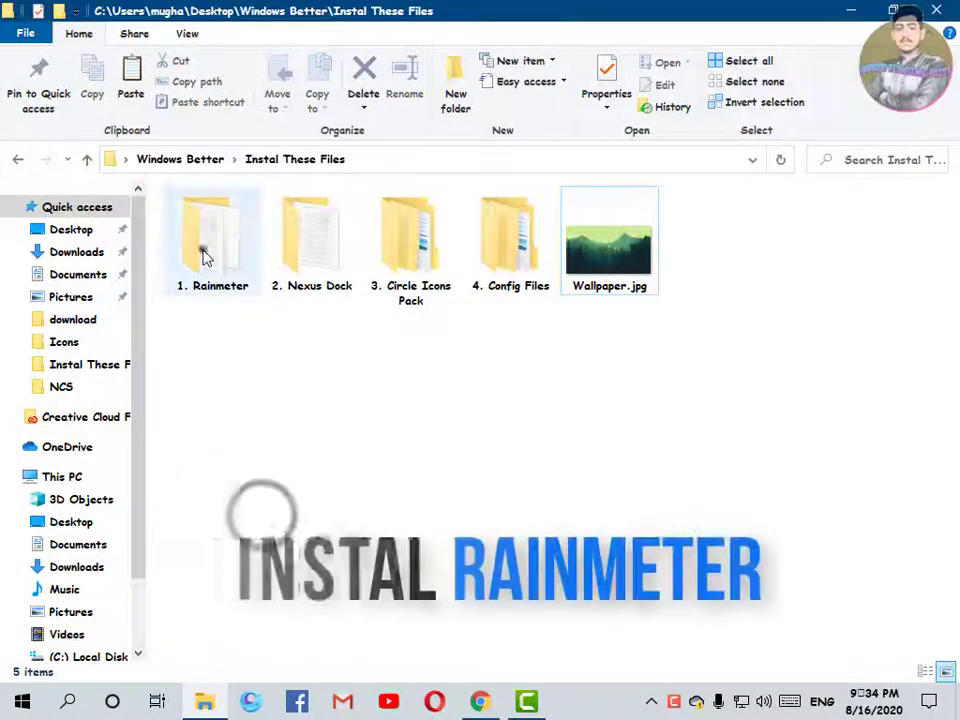
pyautogui.doubleClick(204, 255)
pyautogui.doubleClick(317, 240)
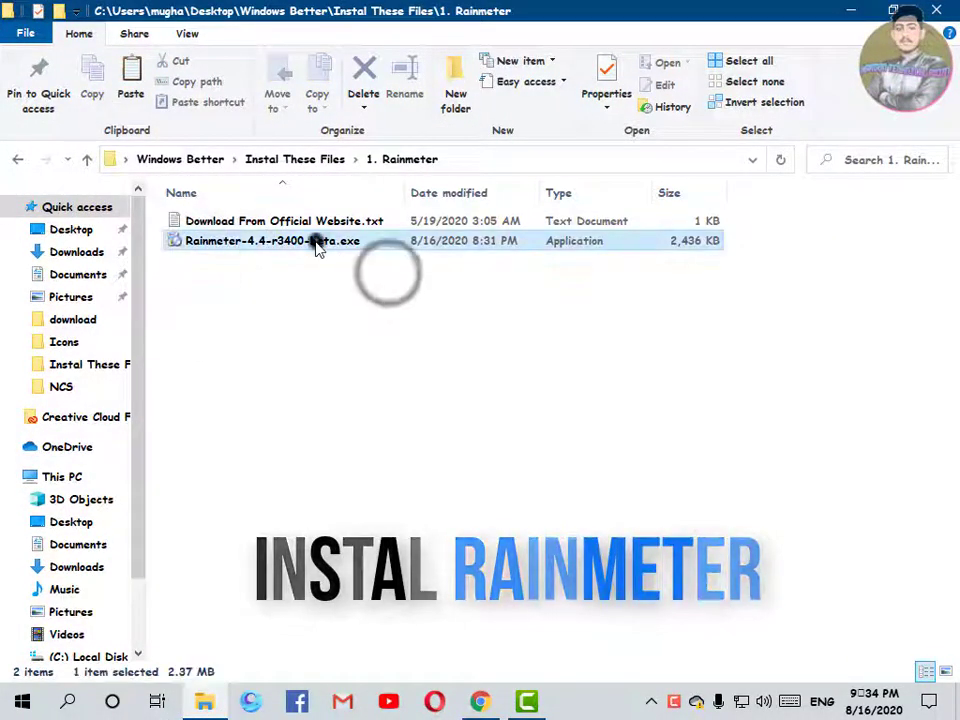
pyautogui.click(488, 394)
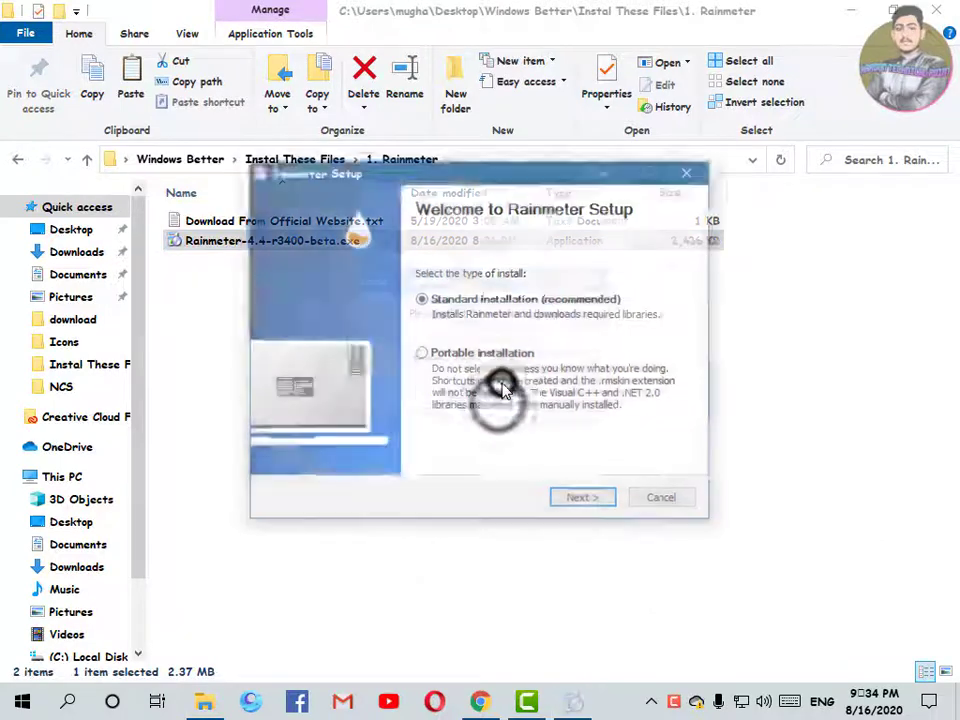
pyautogui.click(583, 499)
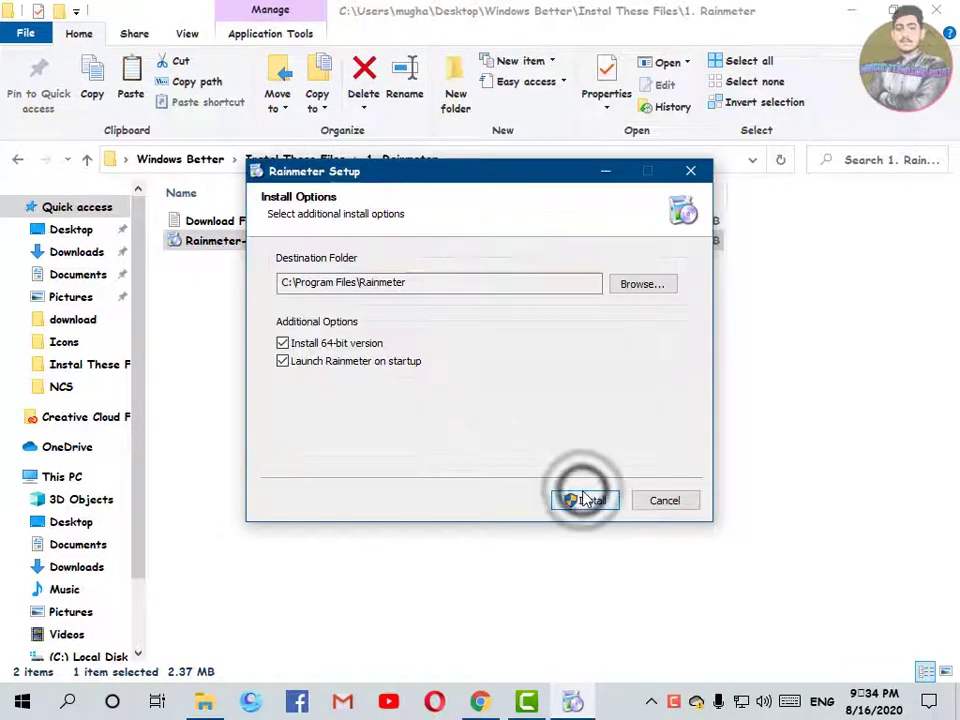
pyautogui.click(585, 499)
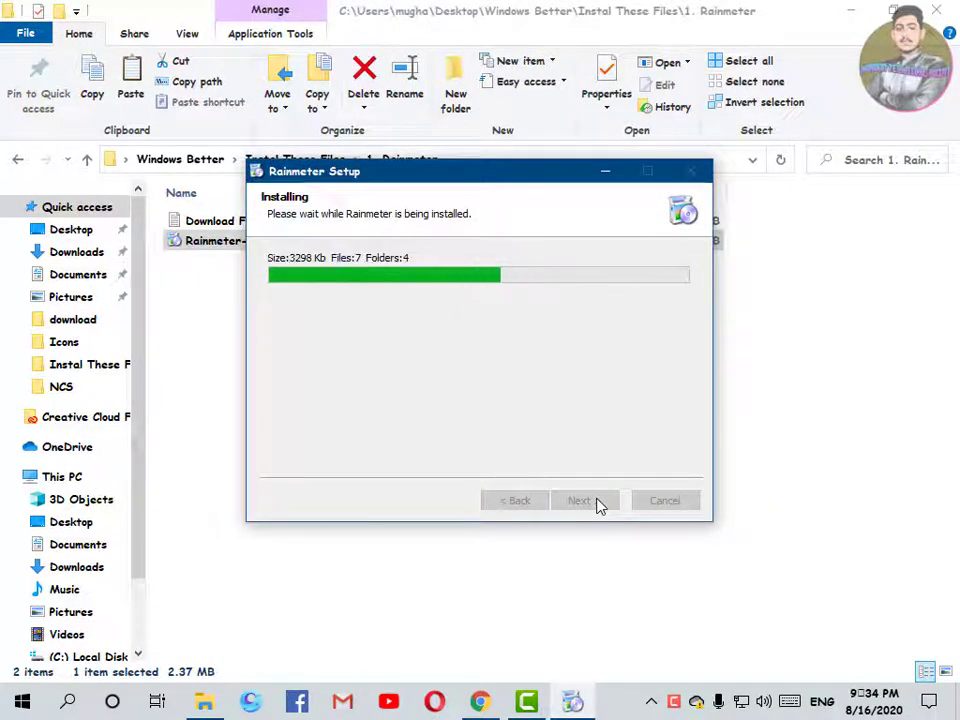
pyautogui.click(586, 500)
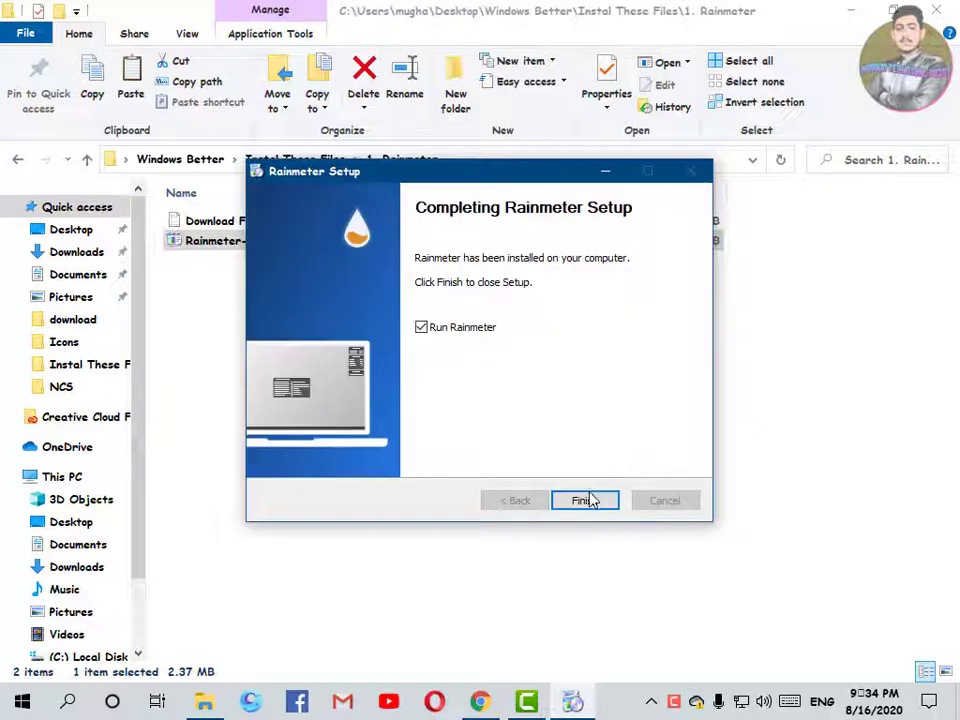
pyautogui.click(586, 501)
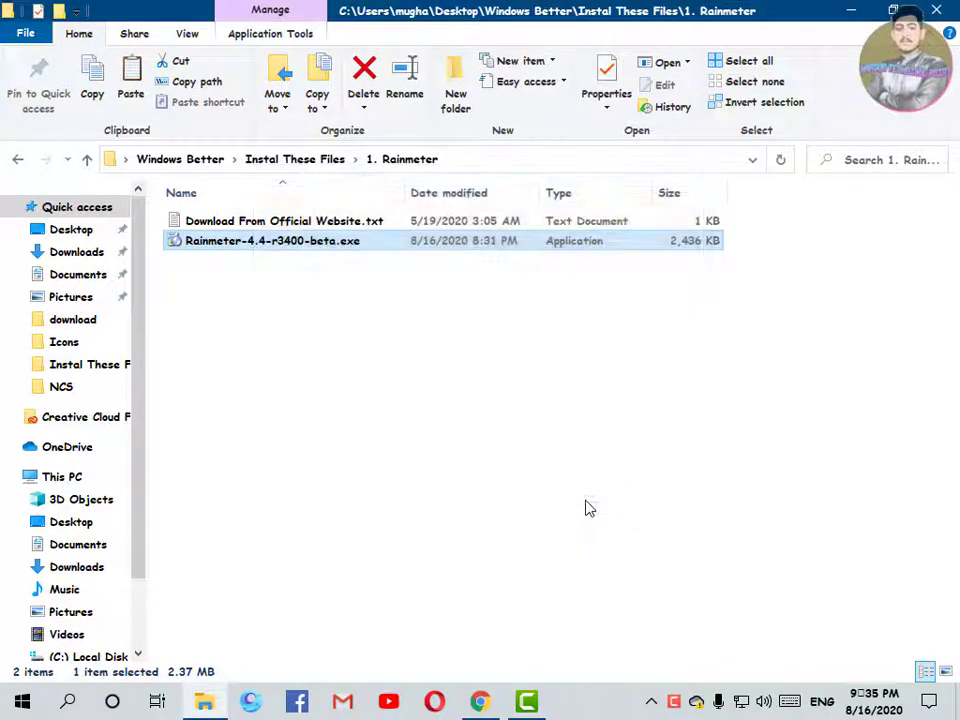
# - Unload the default Rainmeter welcome, disks, system and clock skins from the desktop
pyautogui.click(846, 12)
pyautogui.rightClick(500, 347)
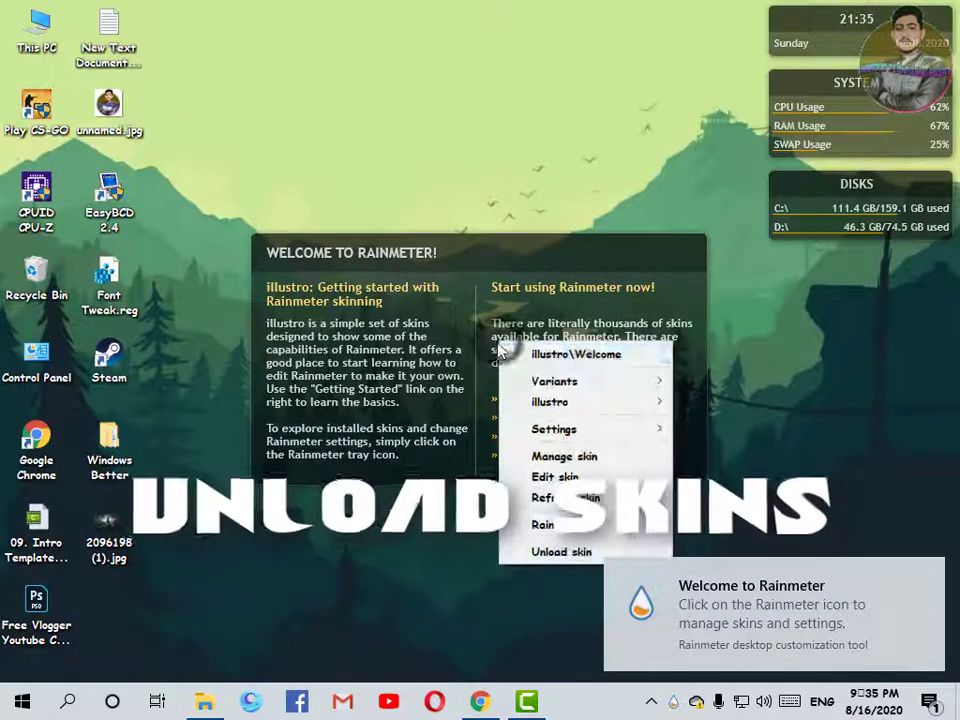
pyautogui.click(548, 552)
pyautogui.rightClick(827, 214)
pyautogui.click(838, 428)
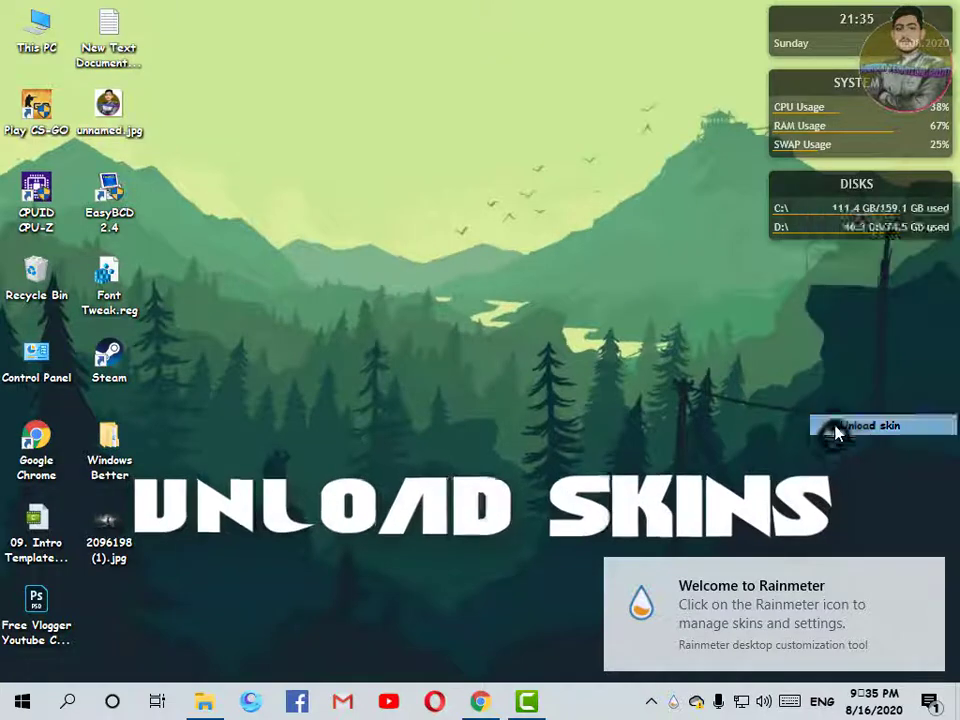
pyautogui.rightClick(855, 132)
pyautogui.click(846, 338)
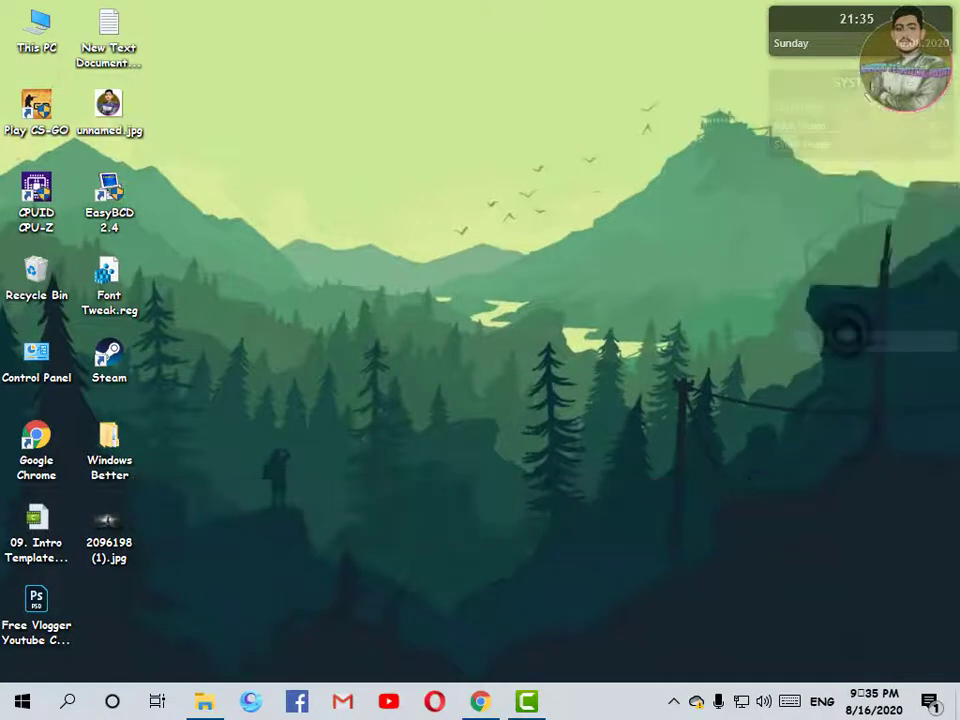
pyautogui.rightClick(812, 18)
pyautogui.click(867, 244)
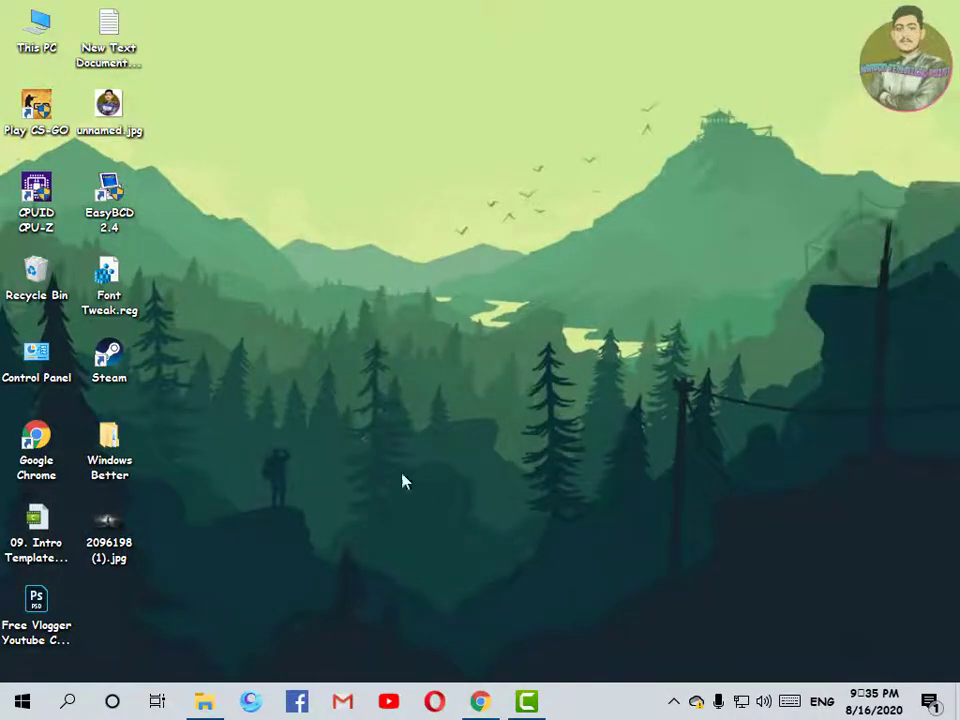
# - Launch NexusSetup.exe from the nexus folder inside Instal These Files > 2. Nexus Dock
pyautogui.click(207, 695)
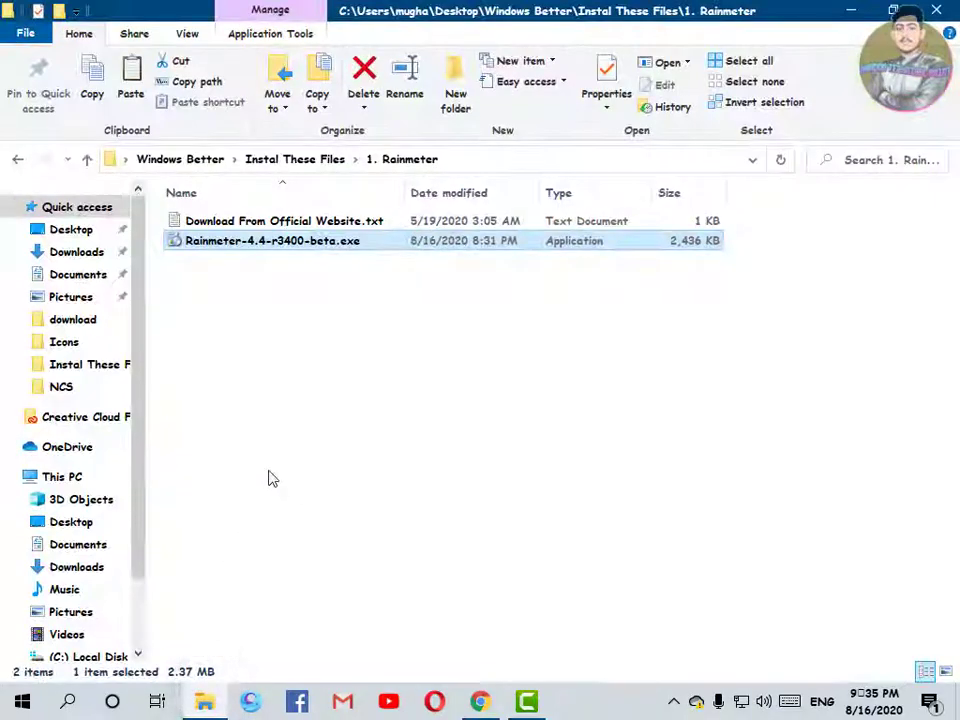
pyautogui.click(268, 479)
pyautogui.click(16, 161)
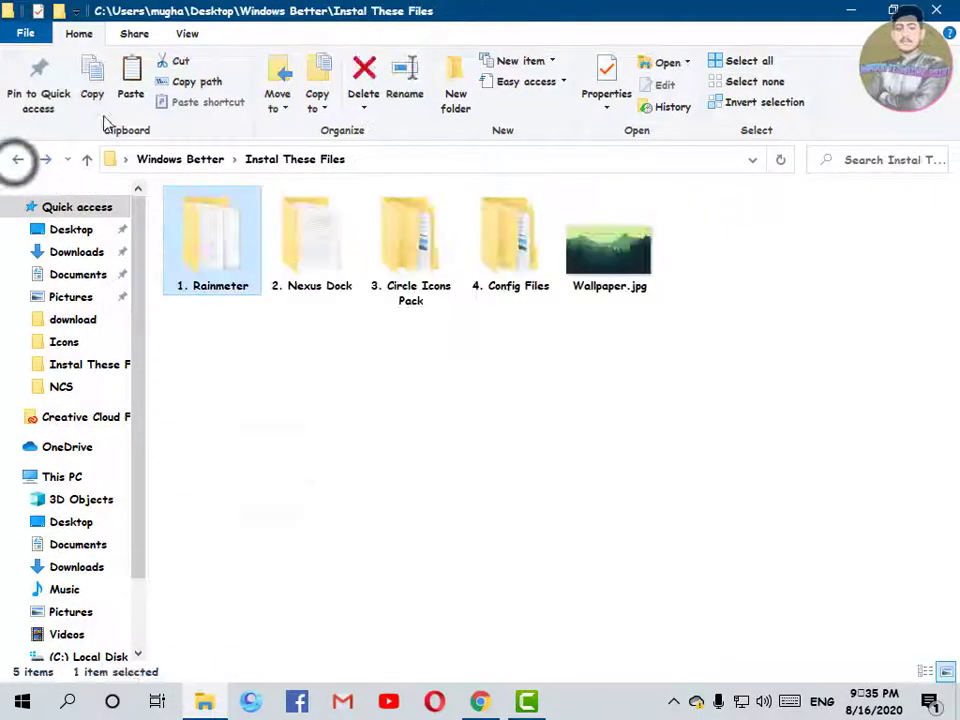
pyautogui.click(603, 374)
pyautogui.doubleClick(313, 276)
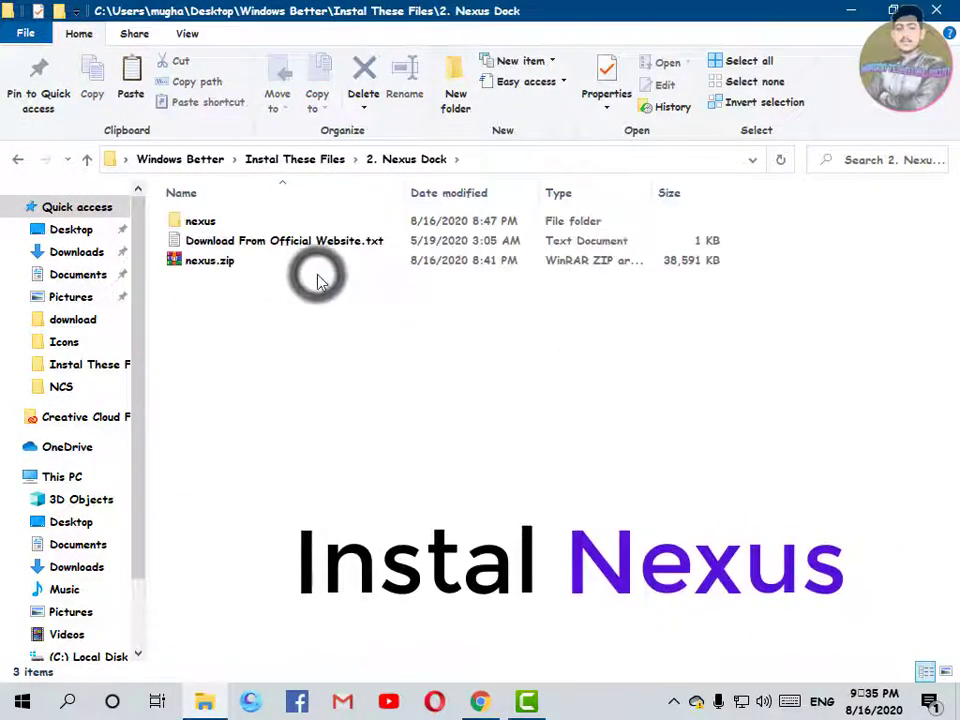
pyautogui.doubleClick(222, 222)
pyautogui.click(248, 220)
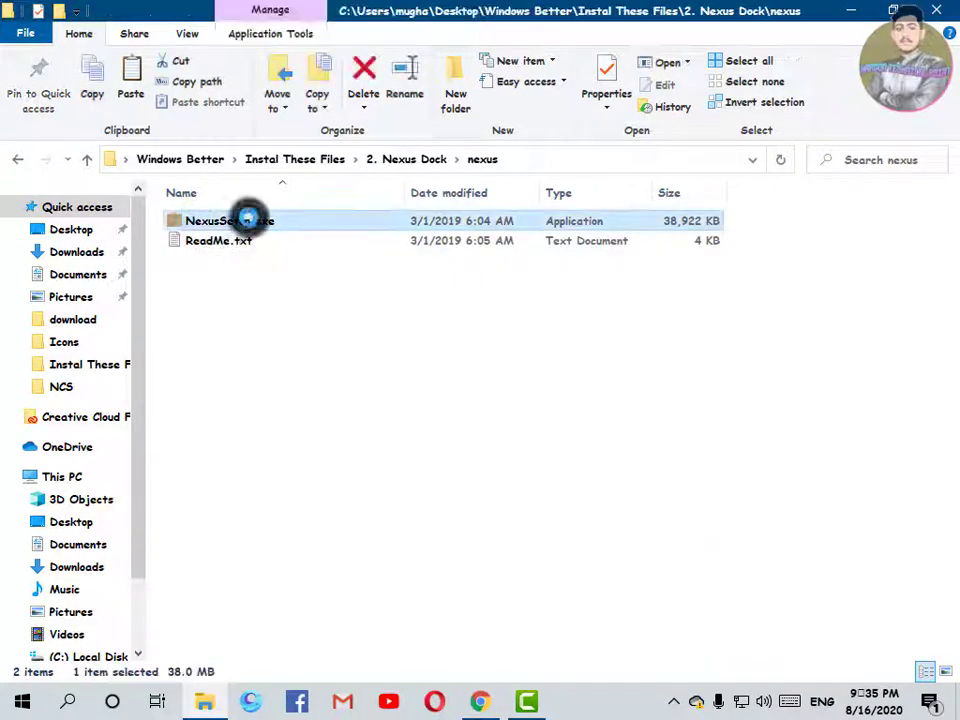
pyautogui.doubleClick(248, 220)
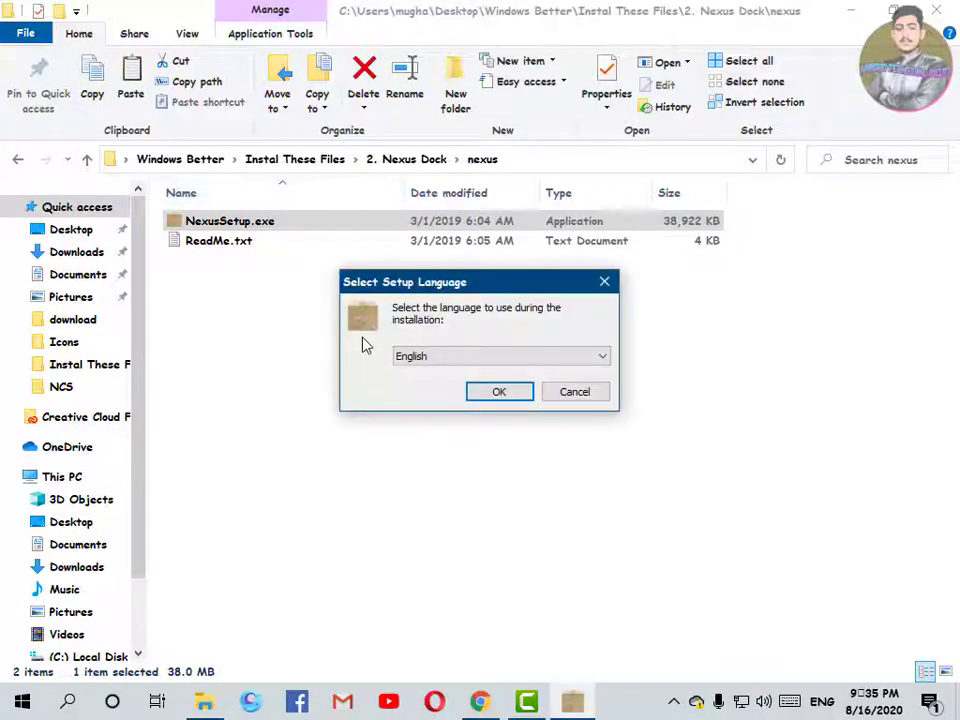
# - Install Nexus in English to C:\Program Files (x86)\Winstep, accepting the licence agreement and launching it on completion
pyautogui.click(499, 396)
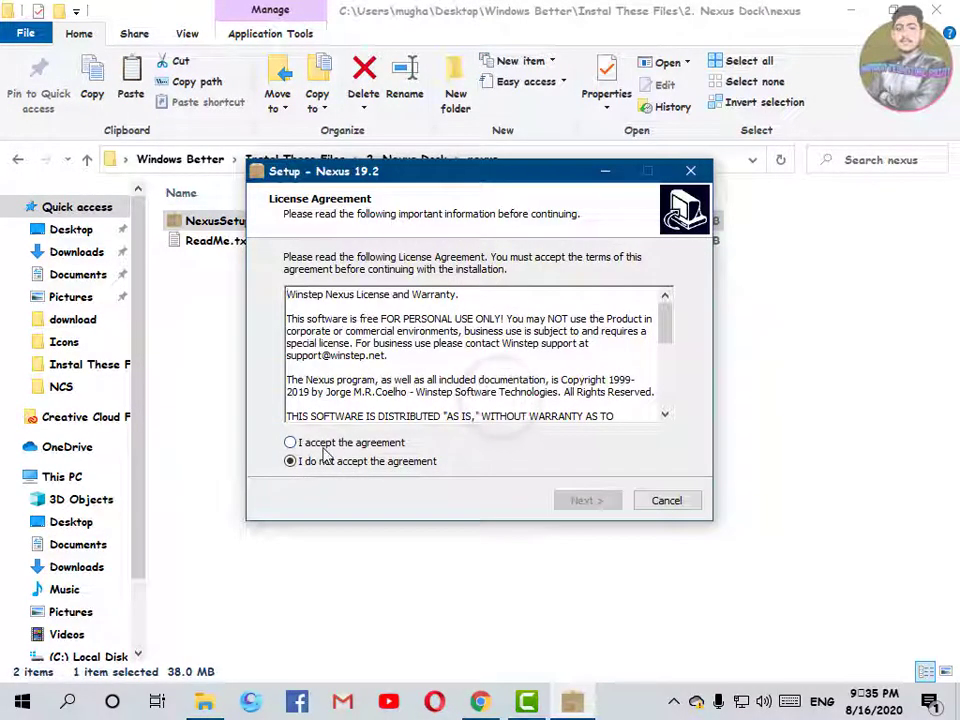
pyautogui.click(584, 499)
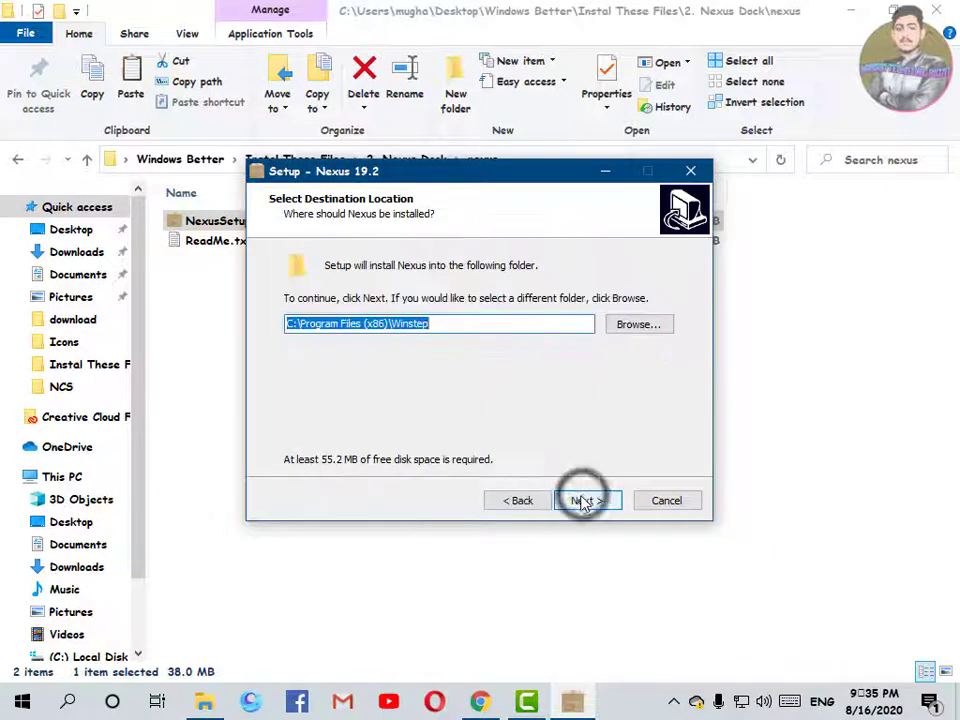
pyautogui.click(578, 502)
pyautogui.click(576, 501)
pyautogui.click(575, 500)
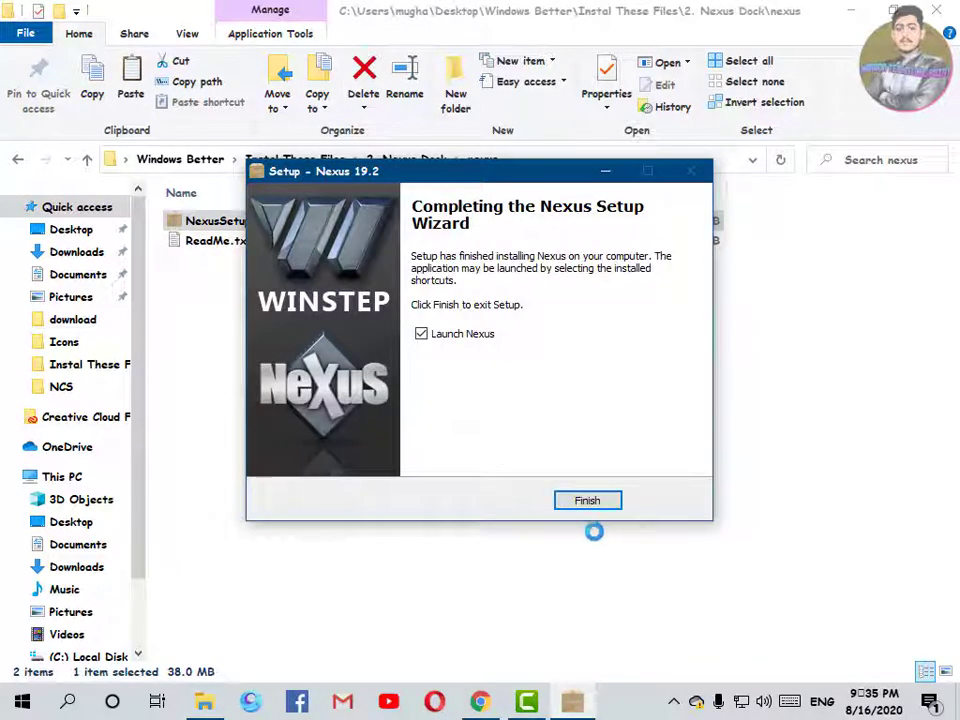
pyautogui.click(588, 500)
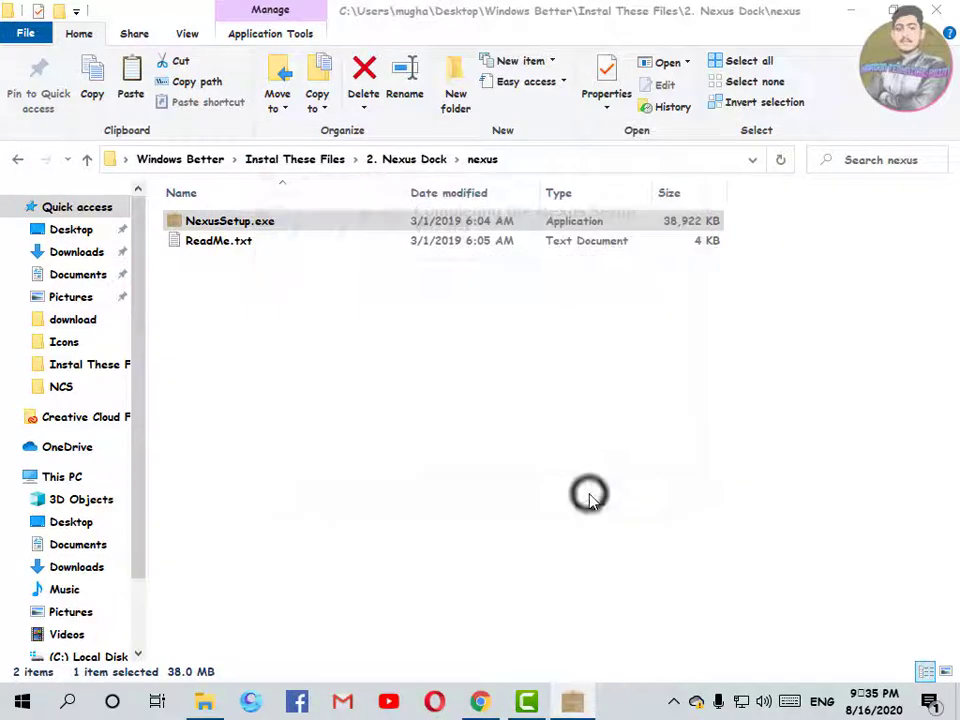
# - Return to the Instal These Files folder and minimize its window to reveal the desktop
pyautogui.click(19, 160)
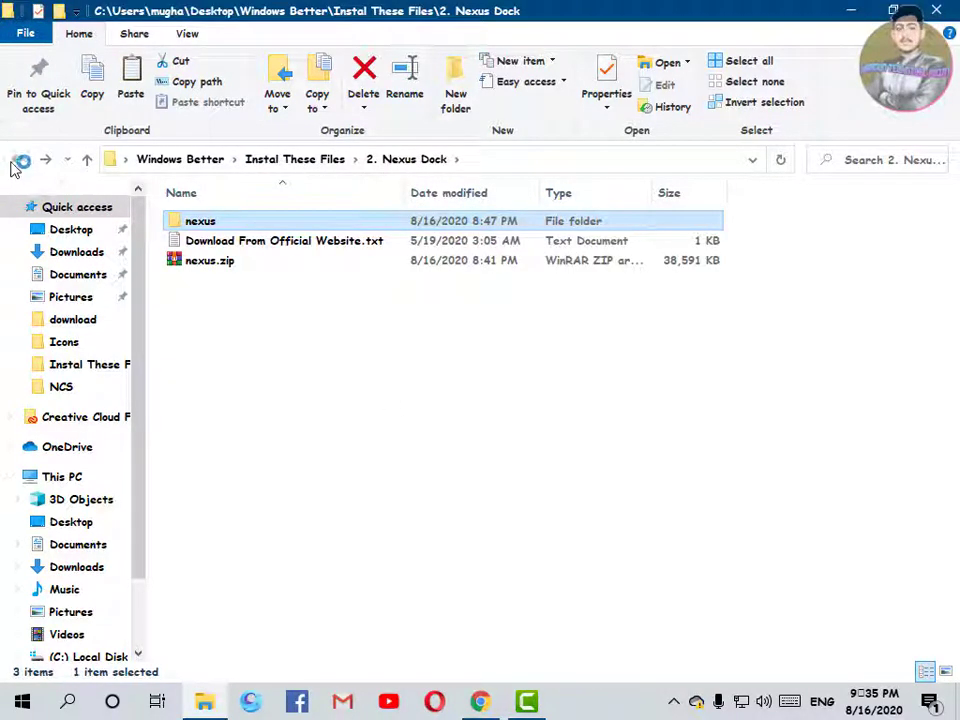
pyautogui.click(16, 162)
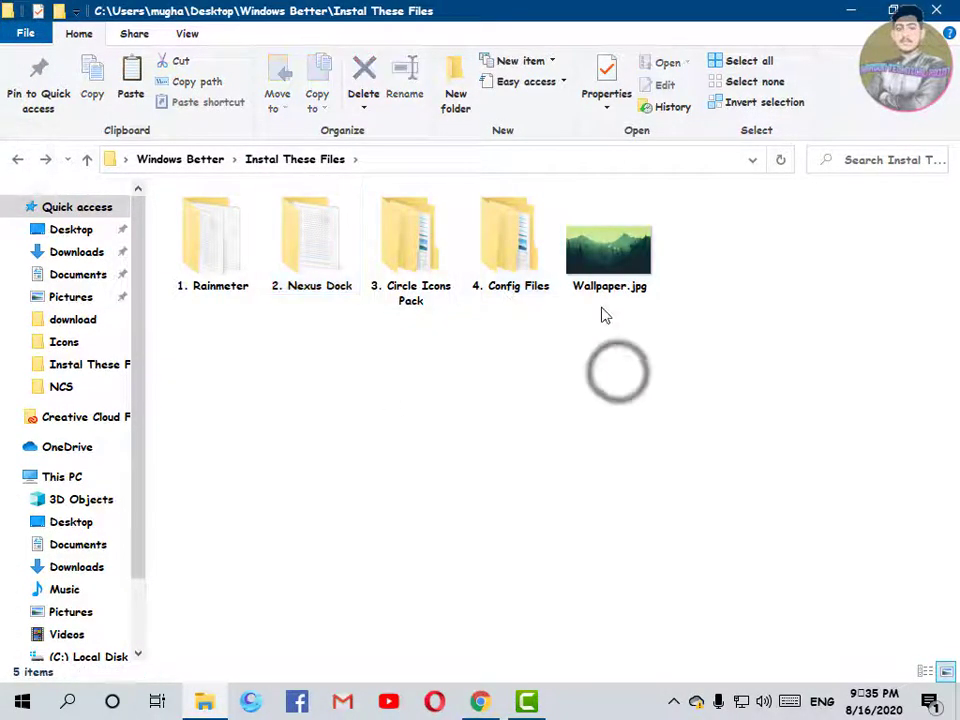
pyautogui.click(866, 20)
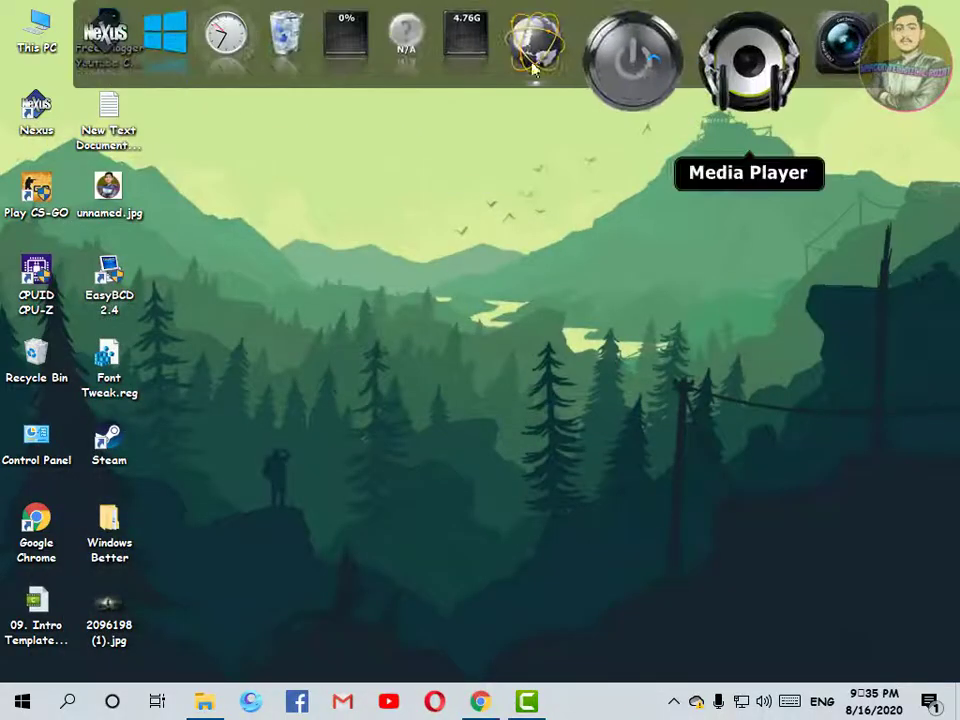
# - Open the Nexus dock's advanced preferences and start restoring a configuration backup
pyautogui.rightClick(178, 68)
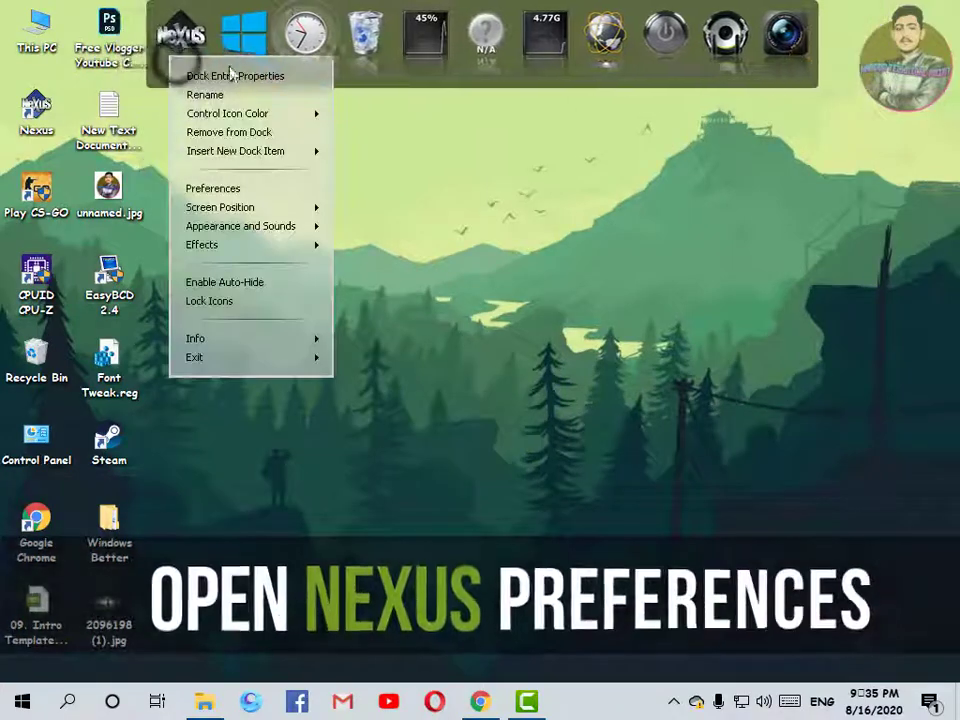
pyautogui.click(221, 190)
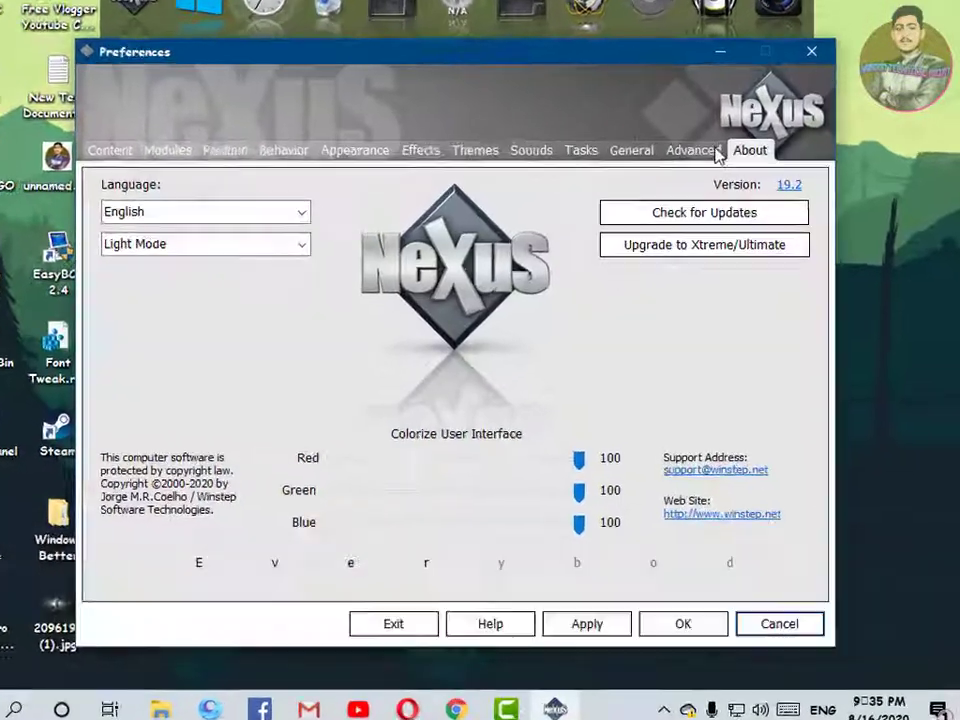
pyautogui.click(714, 152)
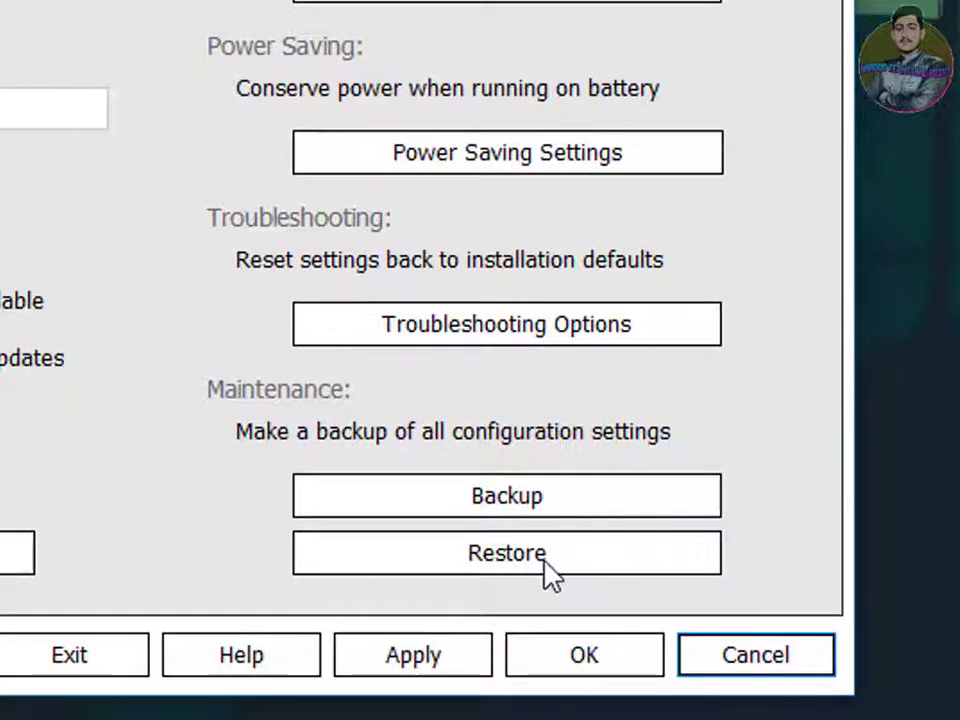
pyautogui.click(546, 566)
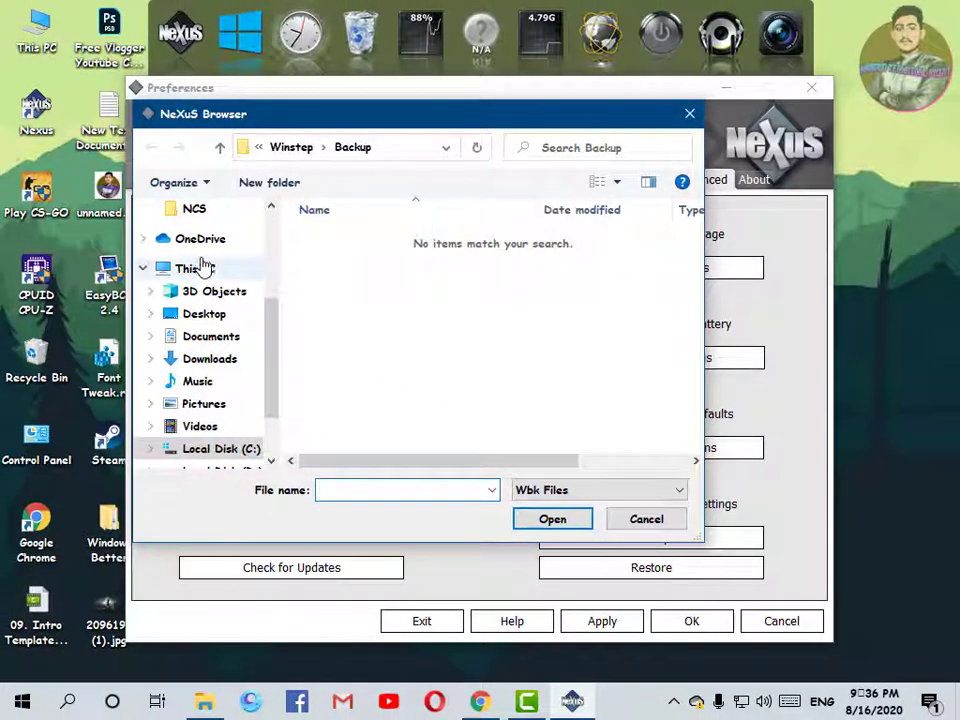
# - Load the Nexus backup file from the desktop's Windows Better > Instal These Files > 4. Config Files folder
pyautogui.click(214, 317)
pyautogui.doubleClick(343, 257)
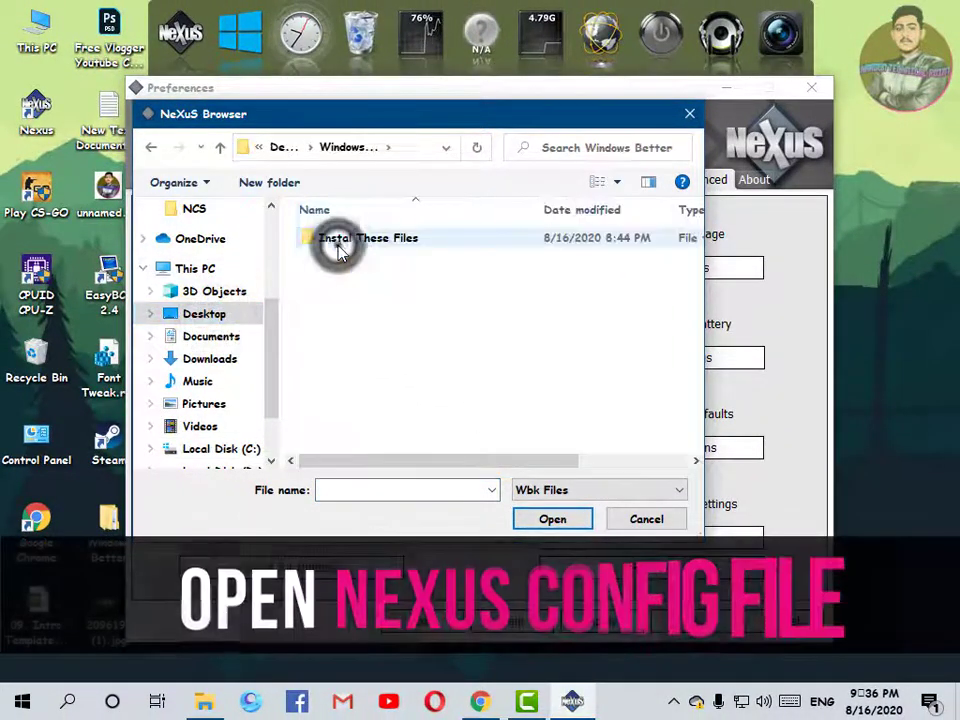
pyautogui.doubleClick(336, 240)
pyautogui.doubleClick(338, 296)
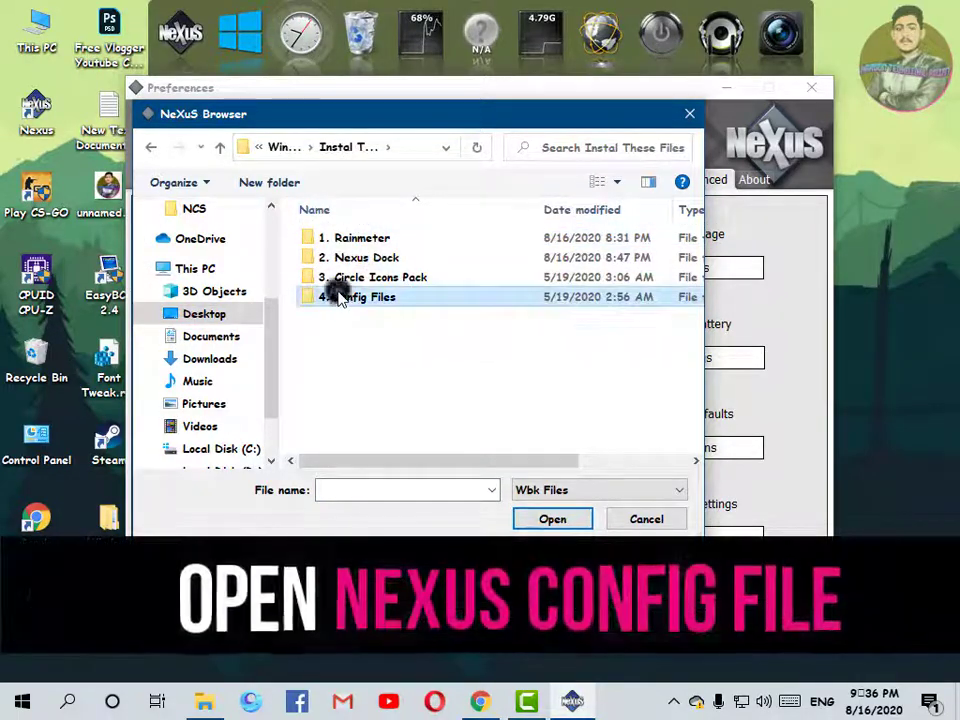
pyautogui.doubleClick(343, 258)
pyautogui.doubleClick(345, 242)
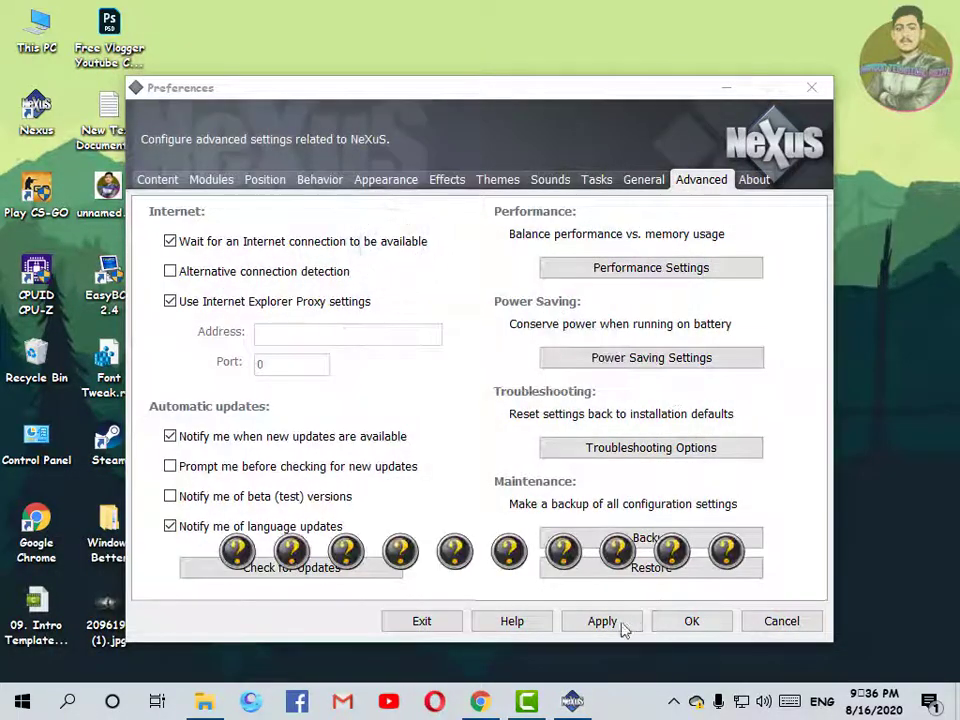
# - Apply the restored Nexus dock settings and close the preferences
pyautogui.click(620, 624)
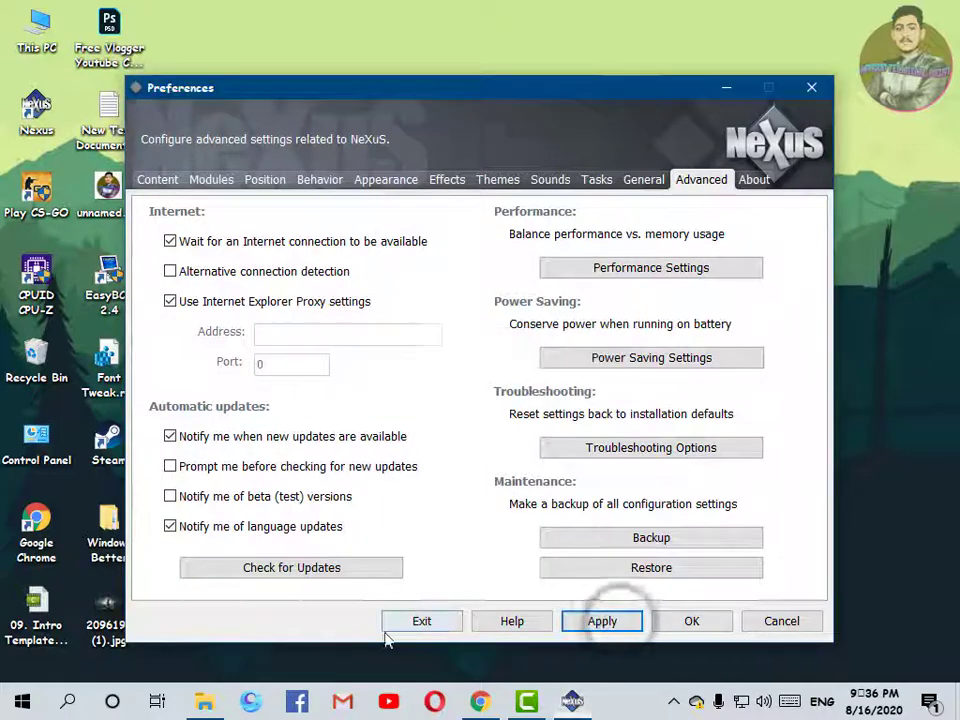
pyautogui.click(691, 621)
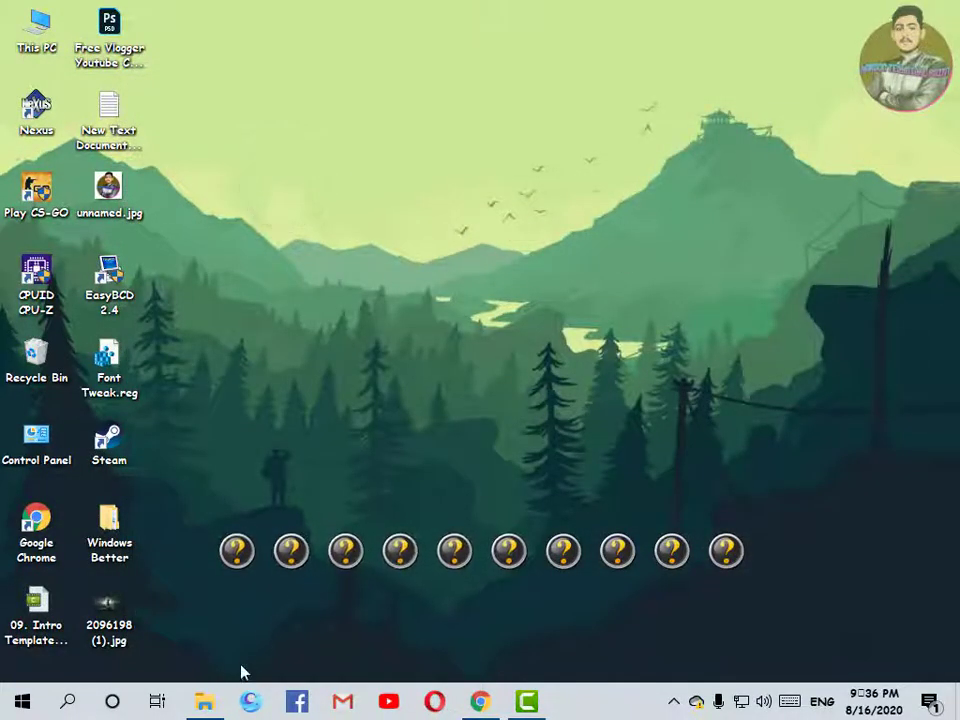
# - Open the 1. Rainmeter Skins folder inside 4. Config Files of the Instal These Files folder
pyautogui.click(205, 702)
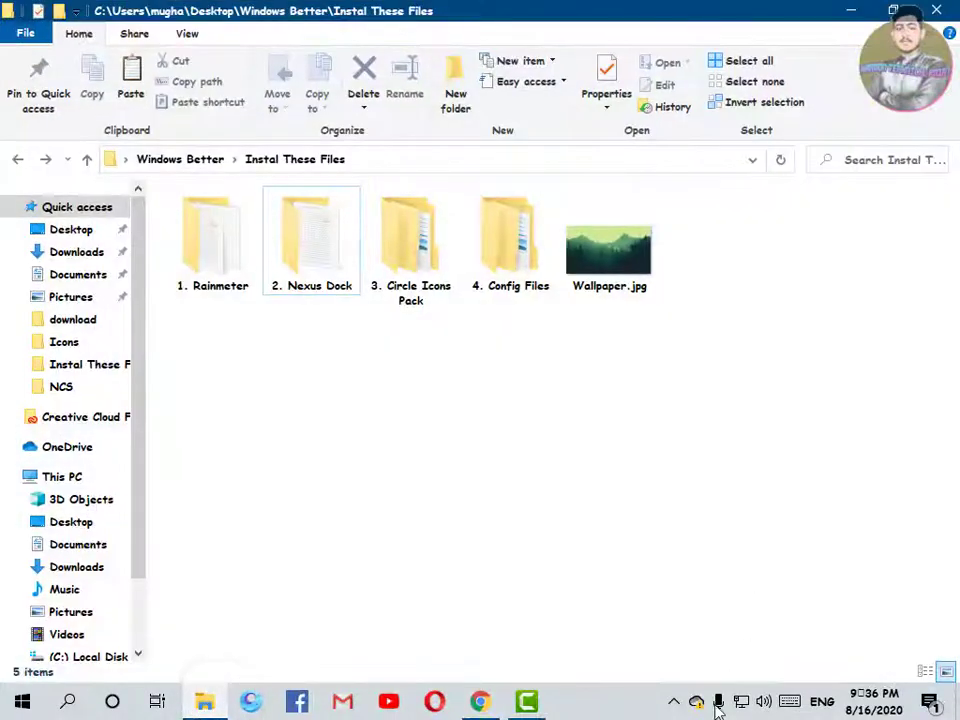
pyautogui.doubleClick(508, 262)
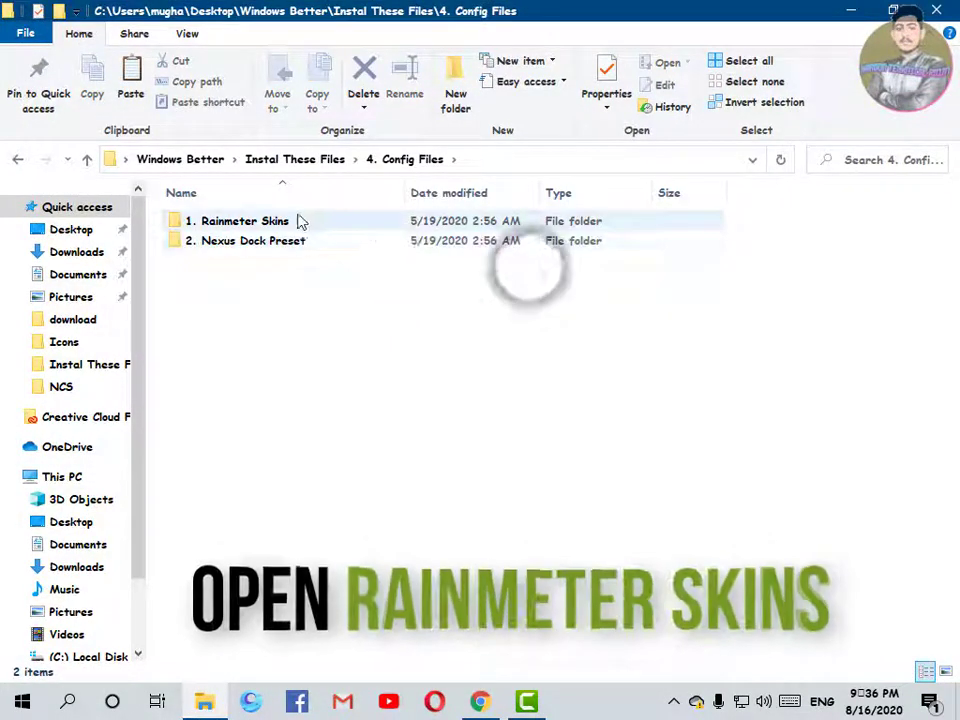
pyautogui.doubleClick(298, 218)
pyautogui.click(706, 218)
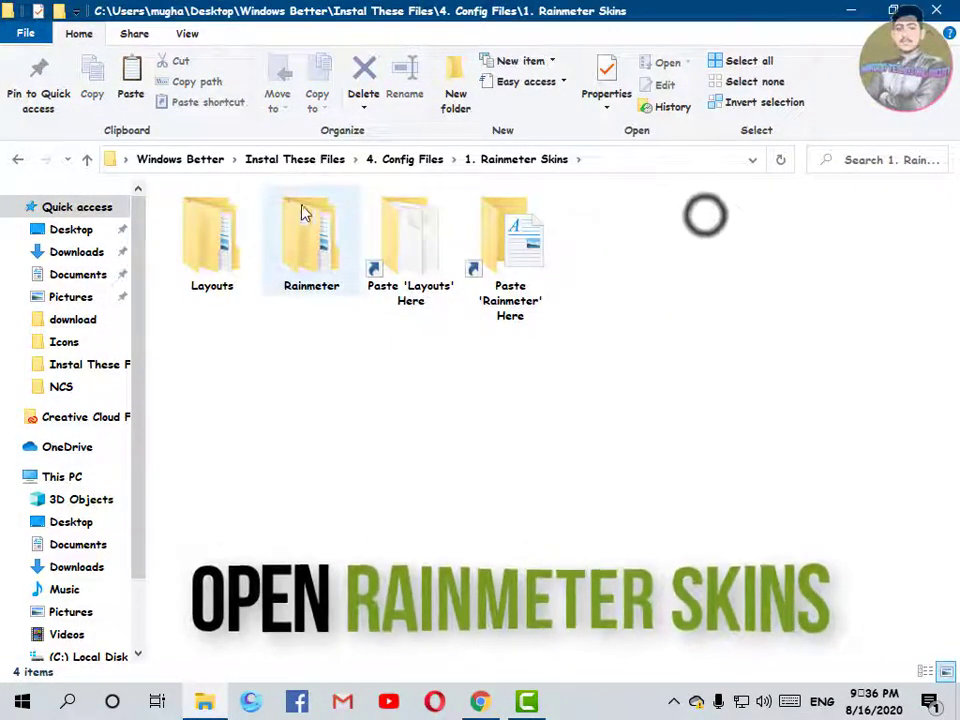
# - Copy the Layouts folder into the Rainmeter folder in AppData\Roaming through the Paste 'Layouts' Here shortcut
pyautogui.click(202, 224)
pyautogui.rightClick(202, 224)
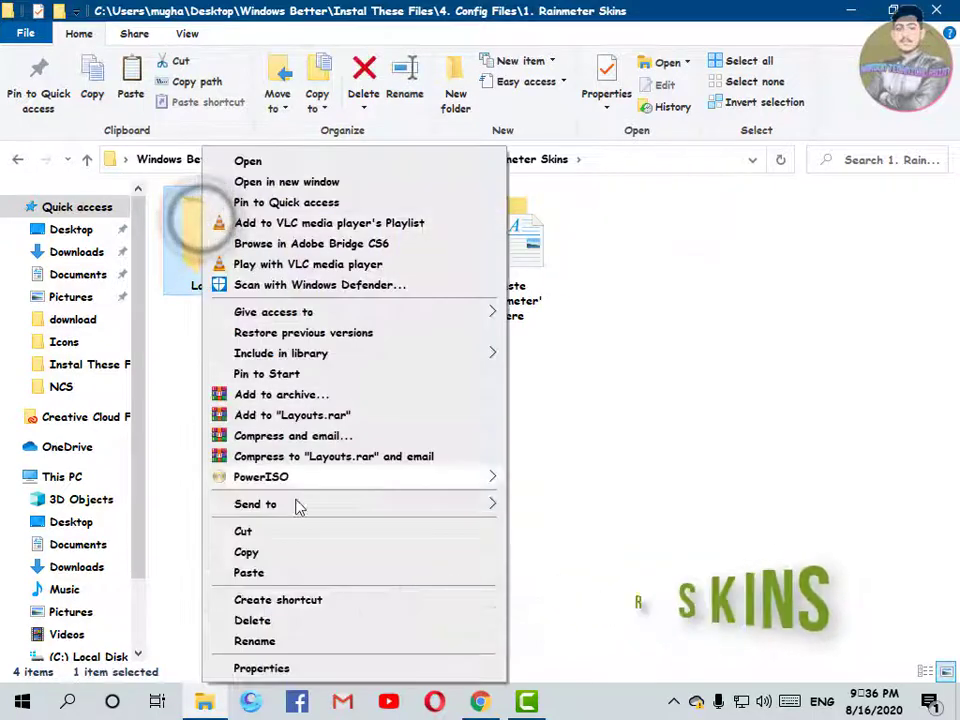
pyautogui.click(285, 552)
pyautogui.click(380, 278)
pyautogui.doubleClick(380, 278)
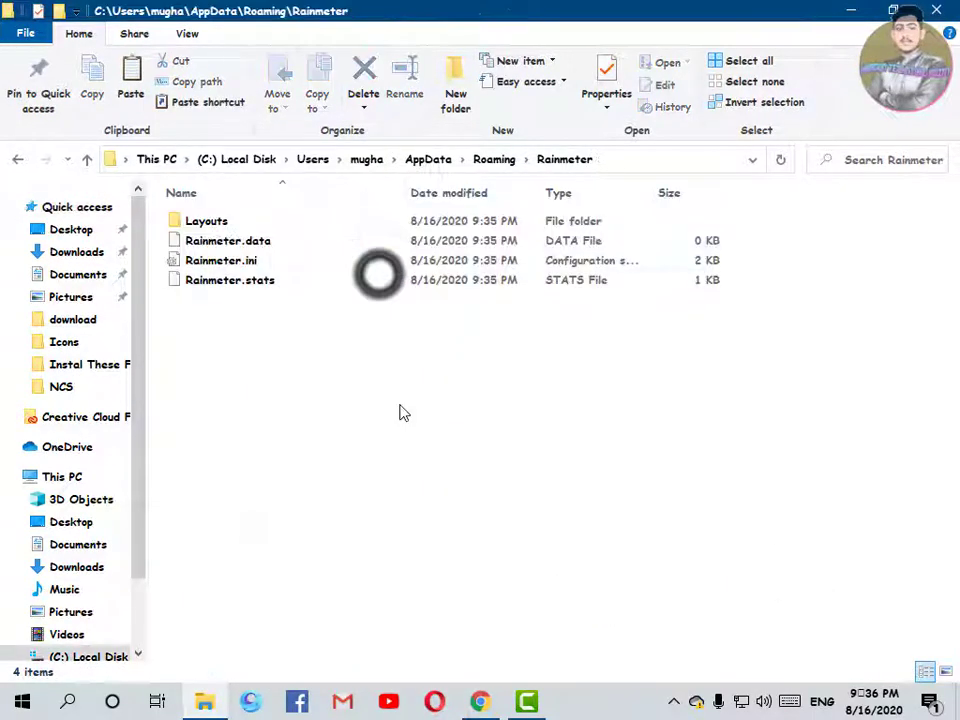
pyautogui.rightClick(400, 410)
pyautogui.click(457, 541)
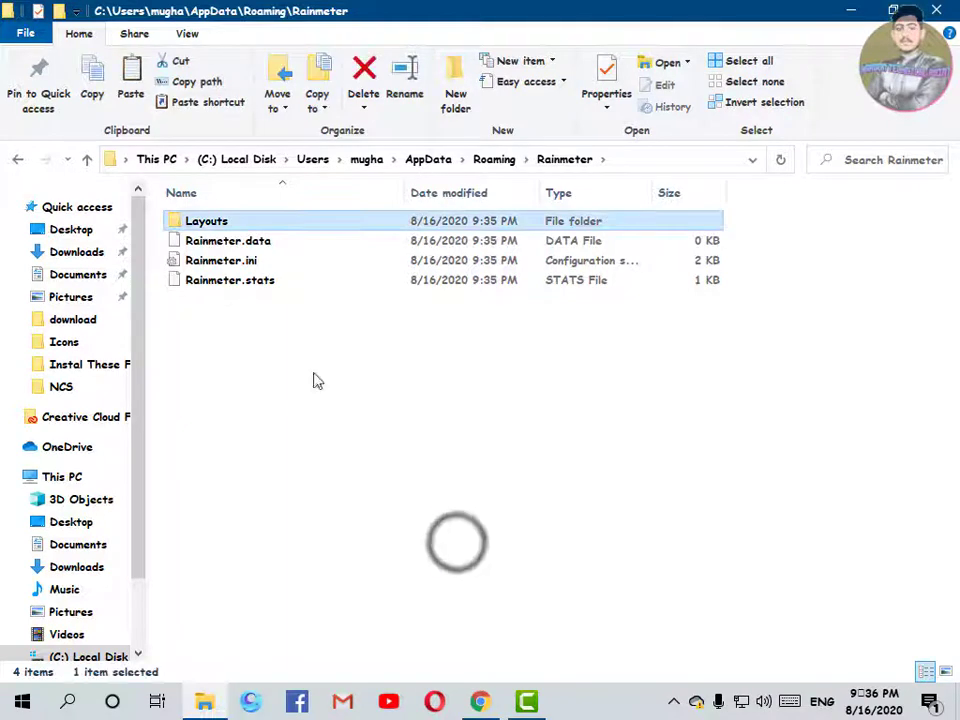
# - Copy the Rainmeter folder from 1. Rainmeter Skins into Documents through the Paste 'Rainmeter' Here shortcut
pyautogui.click(15, 160)
pyautogui.click(311, 250)
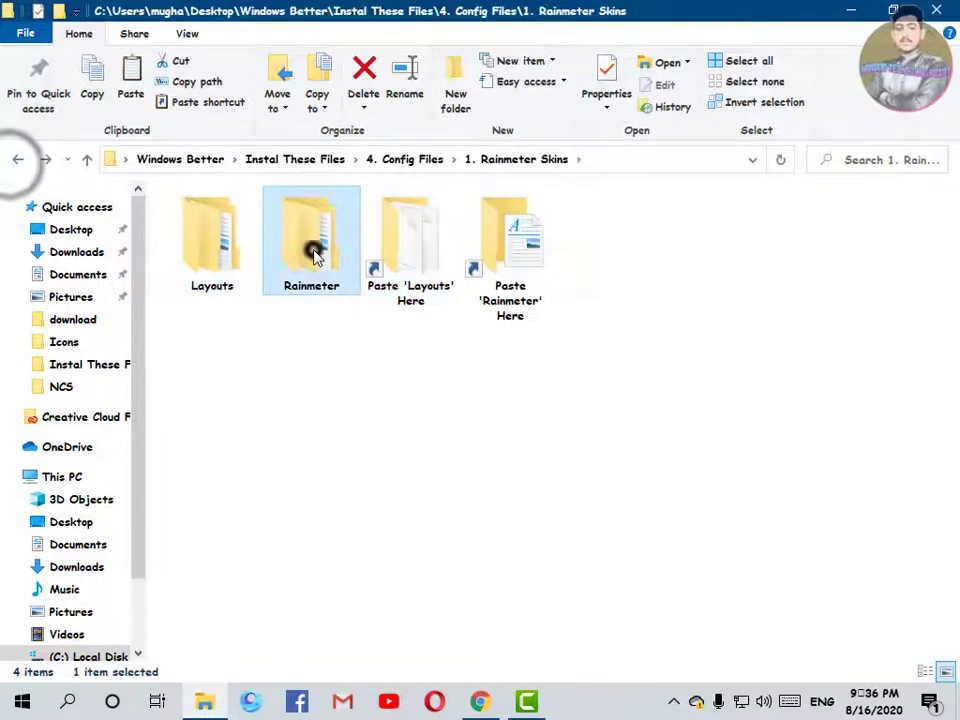
pyautogui.rightClick(311, 248)
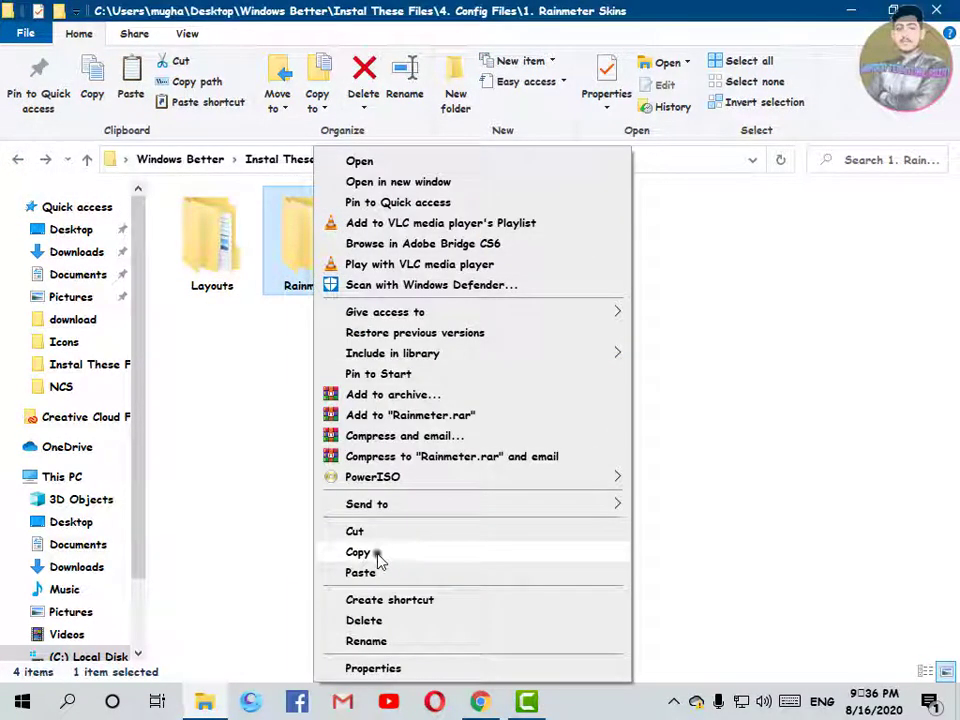
pyautogui.click(379, 560)
pyautogui.doubleClick(515, 305)
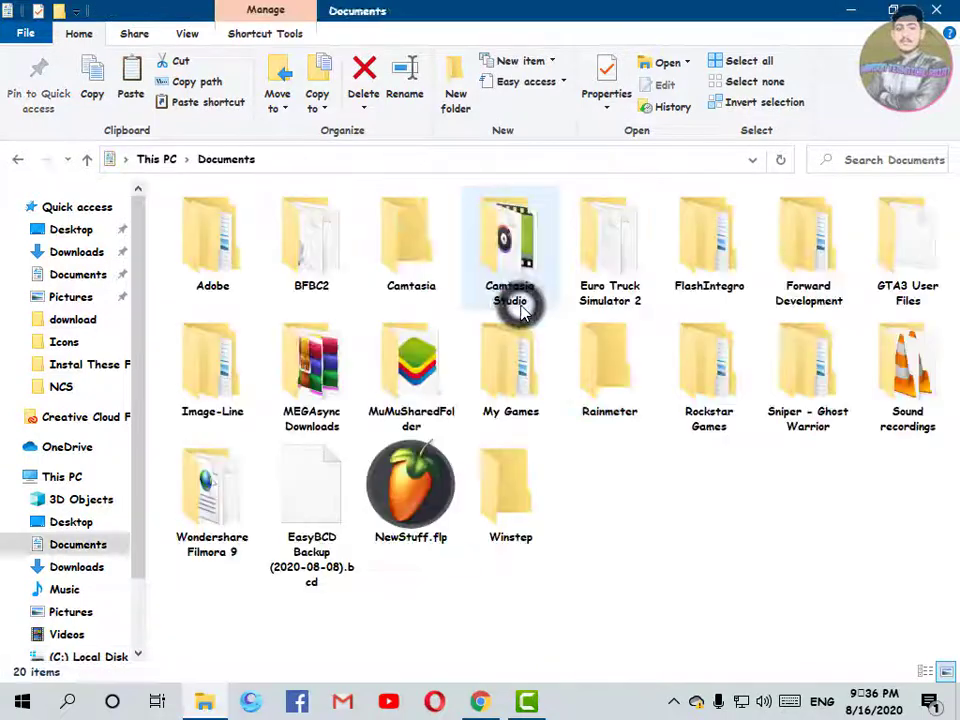
pyautogui.rightClick(694, 490)
pyautogui.click(770, 350)
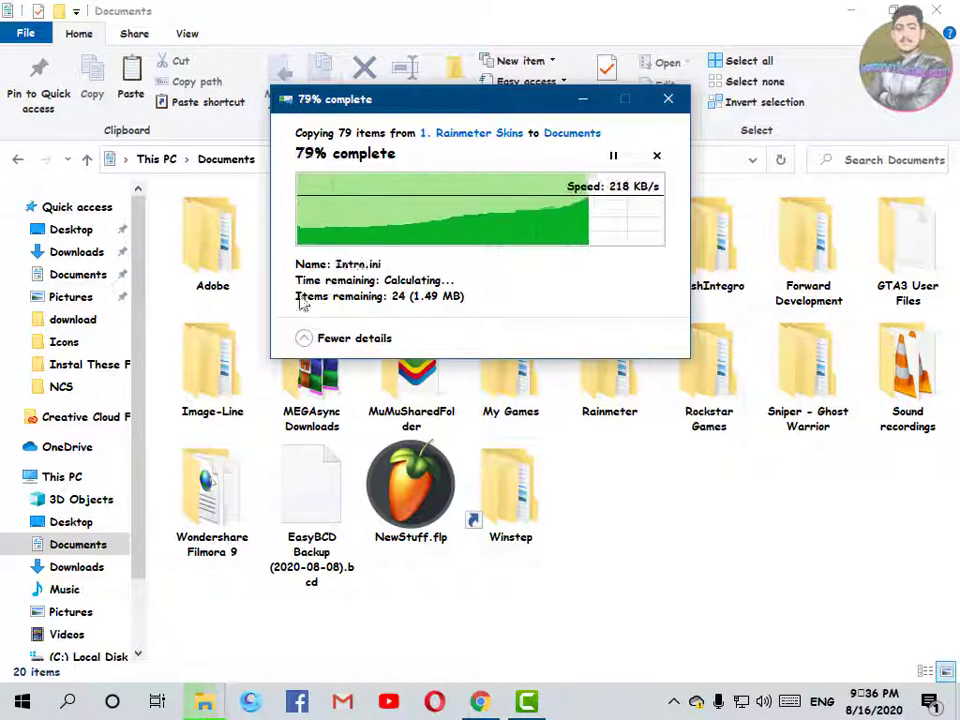
# - Go back to the Instal These Files folder and minimize its window to reveal the desktop
pyautogui.click(22, 163)
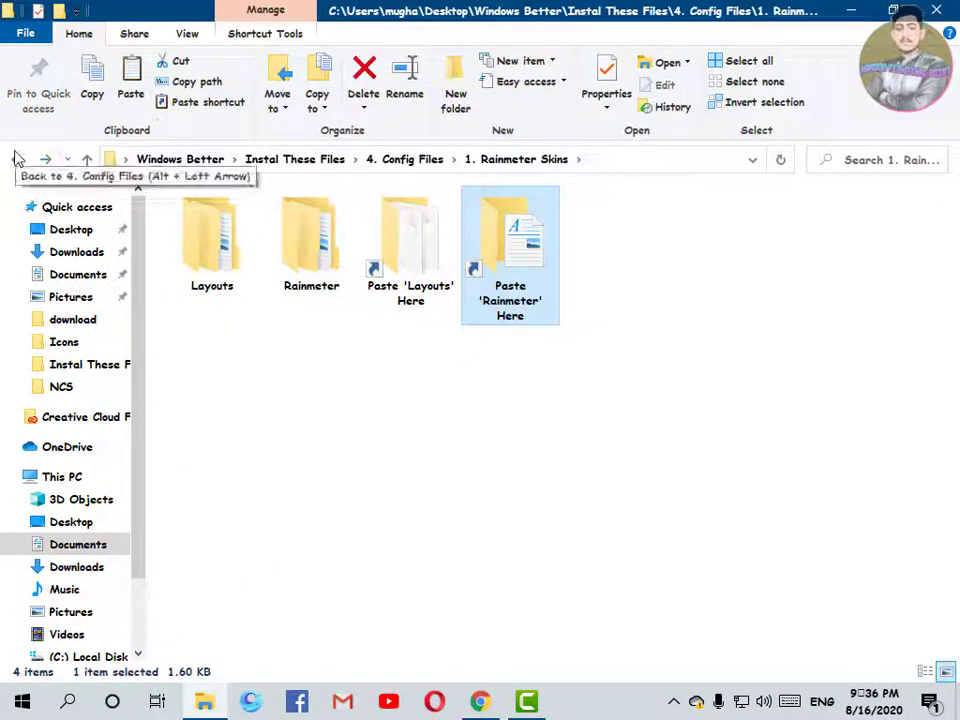
pyautogui.click(18, 160)
pyautogui.click(15, 162)
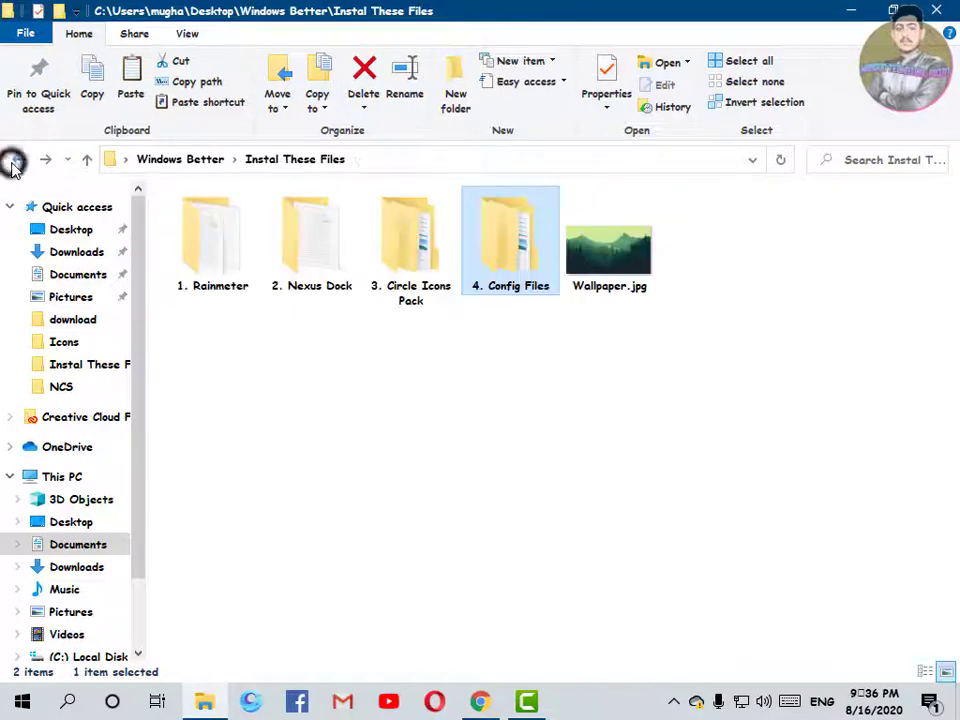
pyautogui.click(784, 248)
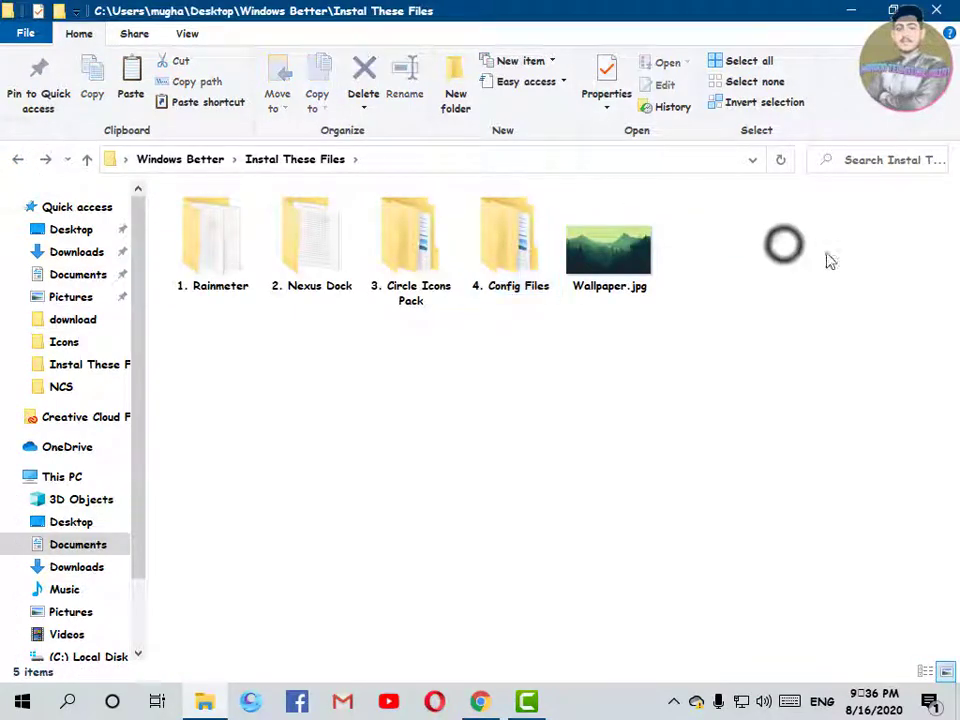
pyautogui.click(856, 12)
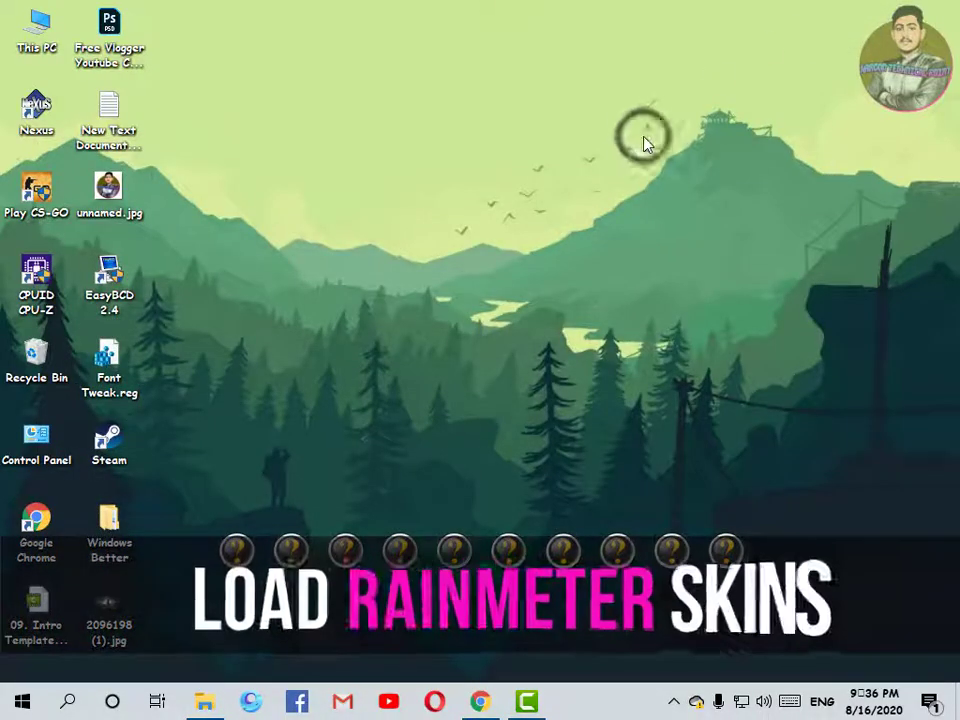
# - Hide all desktop icons
pyautogui.rightClick(394, 4)
pyautogui.click(391, 11)
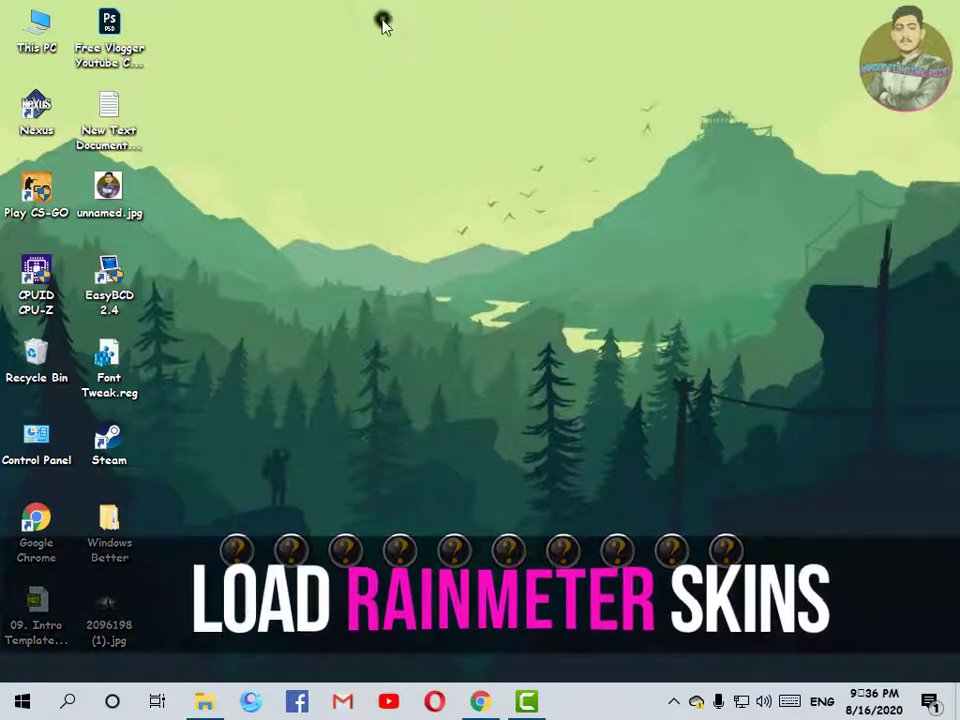
pyautogui.rightClick(383, 22)
pyautogui.moveTo(394, 32)
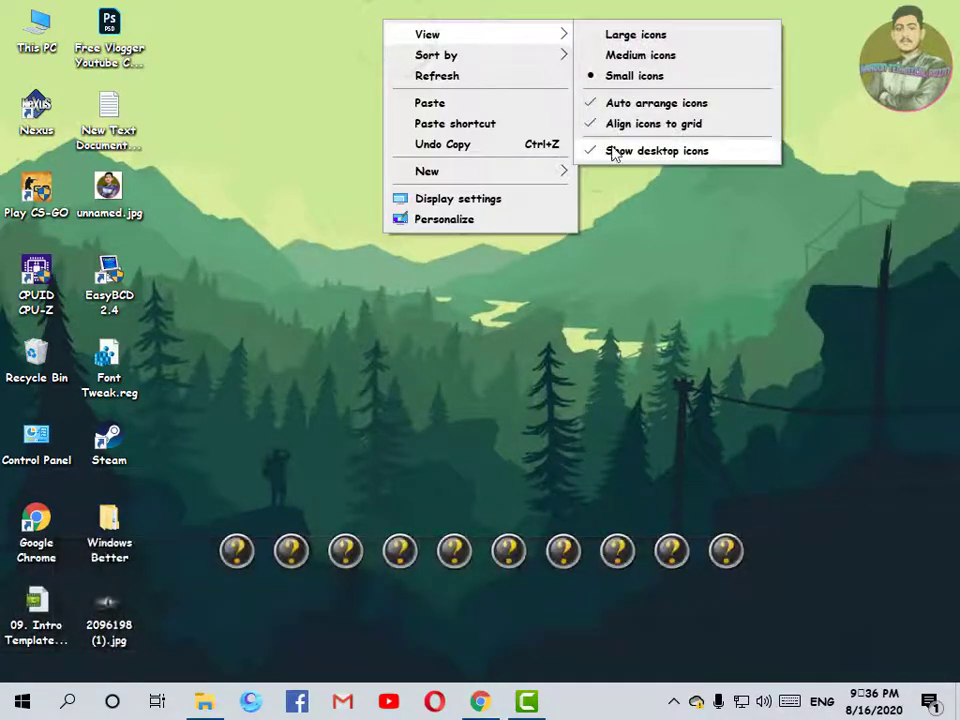
pyautogui.click(614, 152)
# - Open the Manage Rainmeter window from the hidden system tray icons and refresh all skins
pyautogui.click(676, 705)
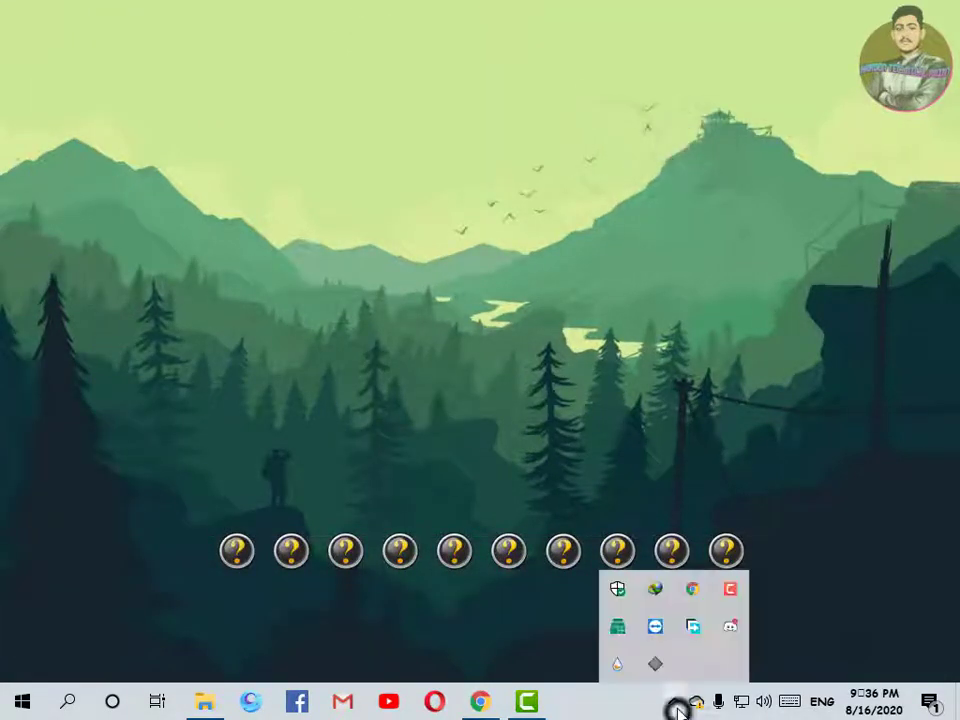
pyautogui.click(613, 668)
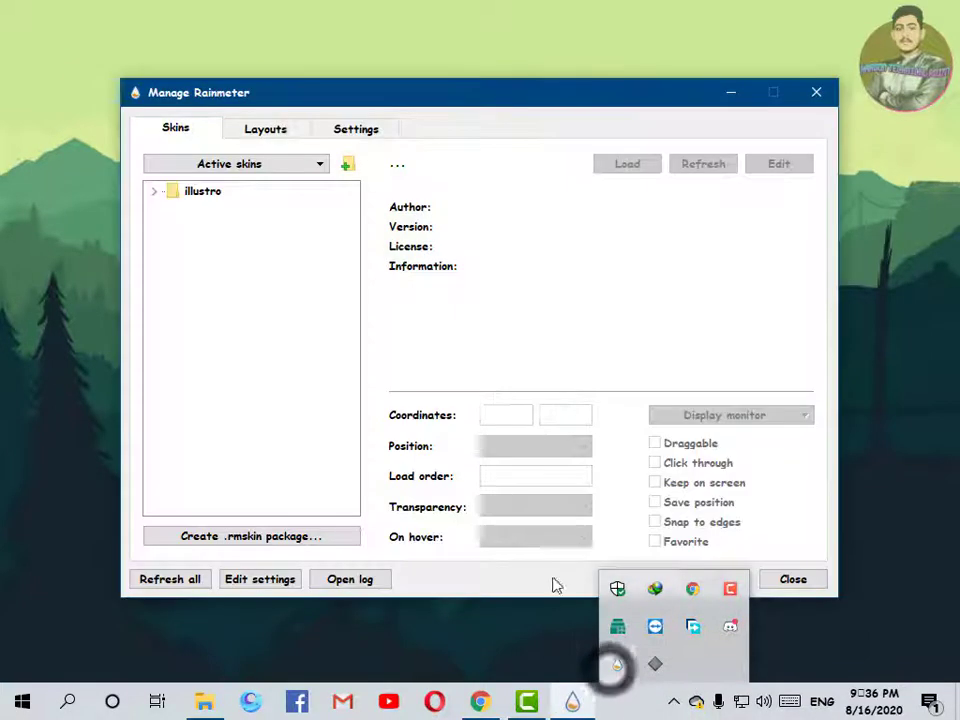
pyautogui.click(172, 579)
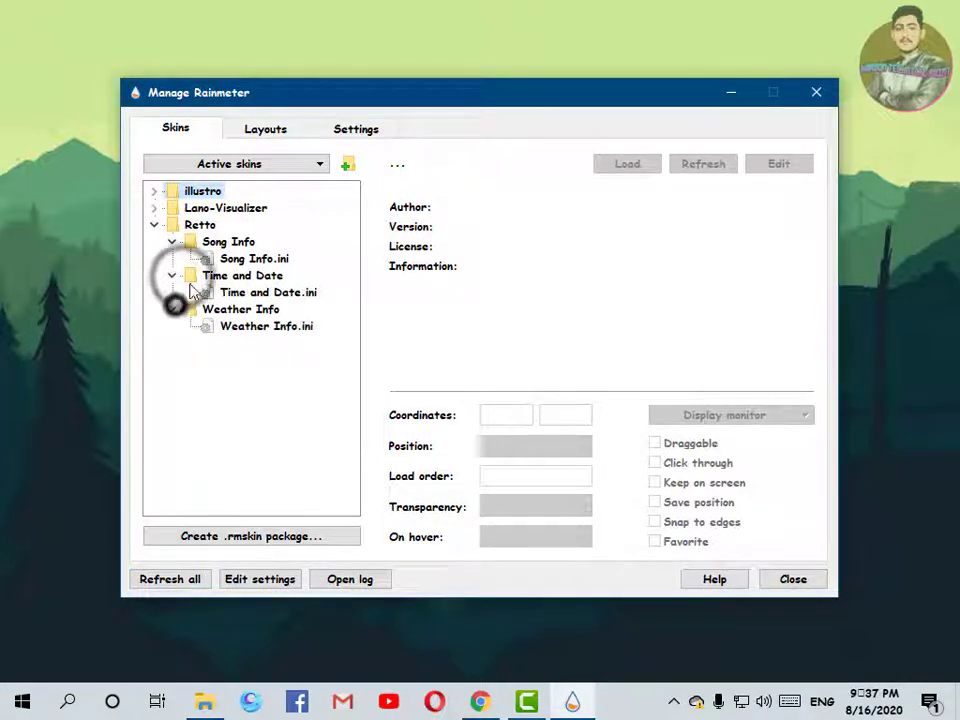
# - Load Retto's Weather Info.ini skin and move it to the upper-right corner of the desktop
pyautogui.click(248, 328)
pyautogui.click(628, 165)
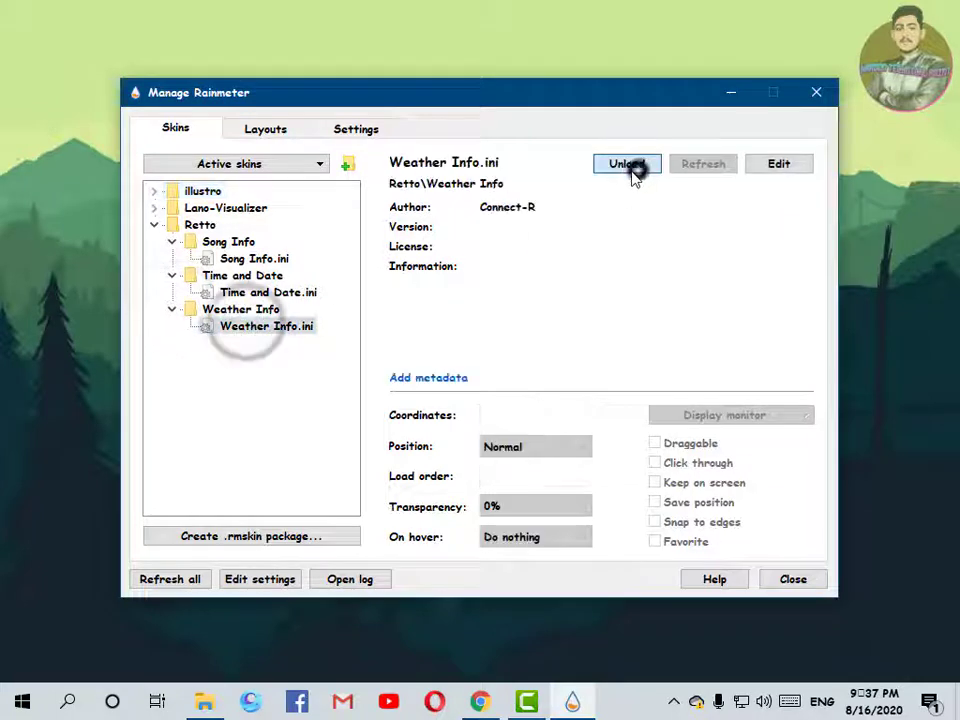
pyautogui.moveTo(275, 38); pyautogui.dragTo(712, 72)
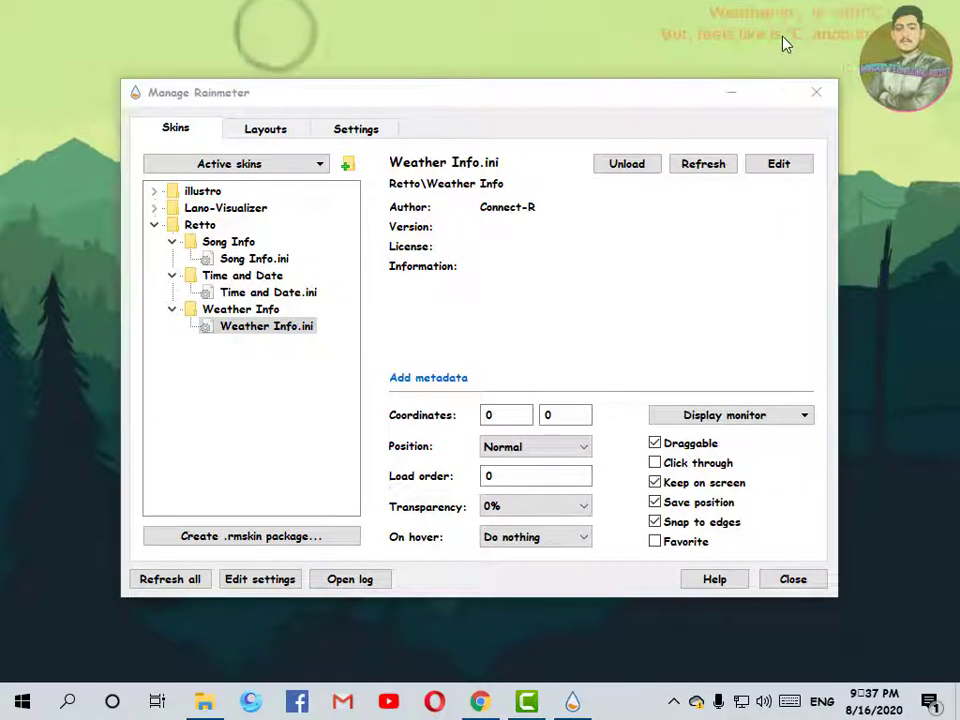
pyautogui.moveTo(800, 44); pyautogui.dragTo(679, 75)
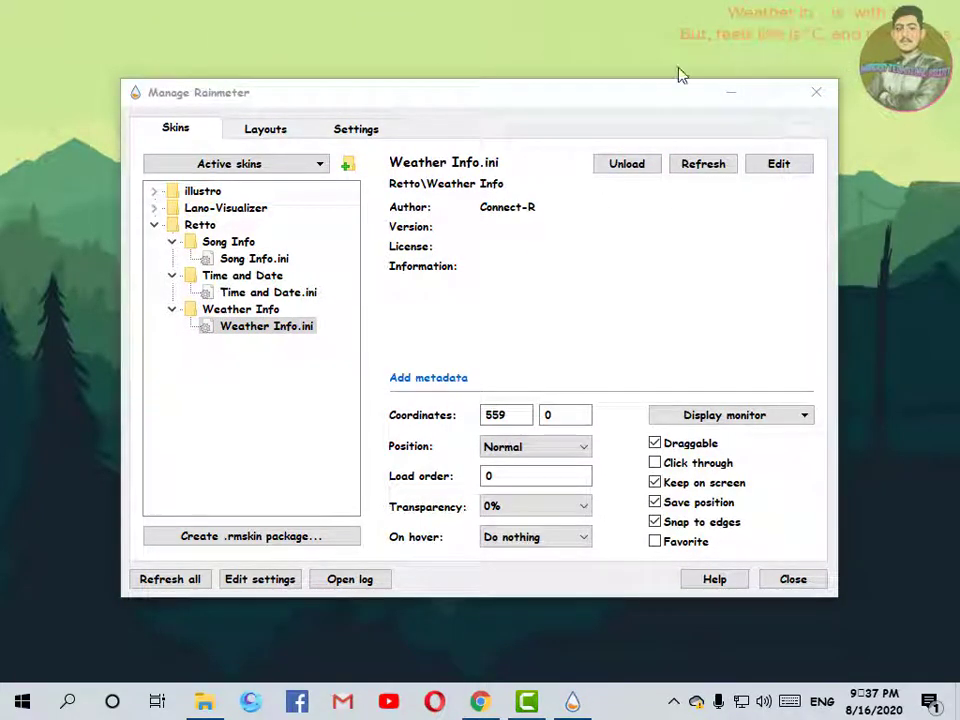
# - Load Retto's Time and Date.ini skin, minimize the Rainmeter manager and move the skin to about 115, 80 in the upper middle of the desktop
pyautogui.click(262, 292)
pyautogui.click(628, 164)
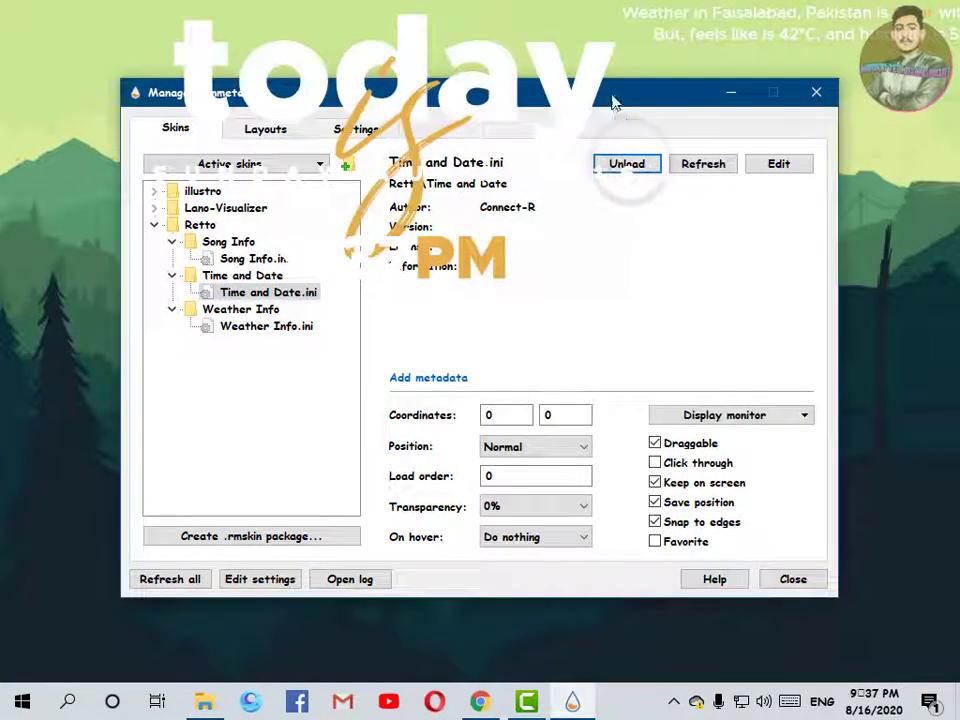
pyautogui.moveTo(696, 98); pyautogui.dragTo(643, 274)
pyautogui.click(660, 272)
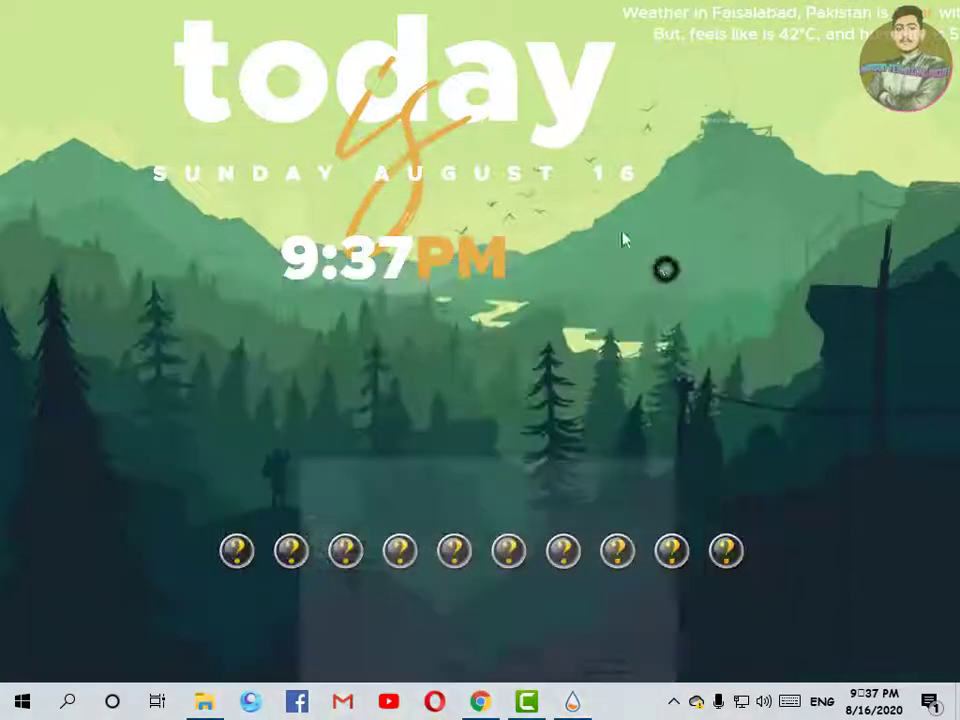
pyautogui.moveTo(500, 190); pyautogui.dragTo(563, 242)
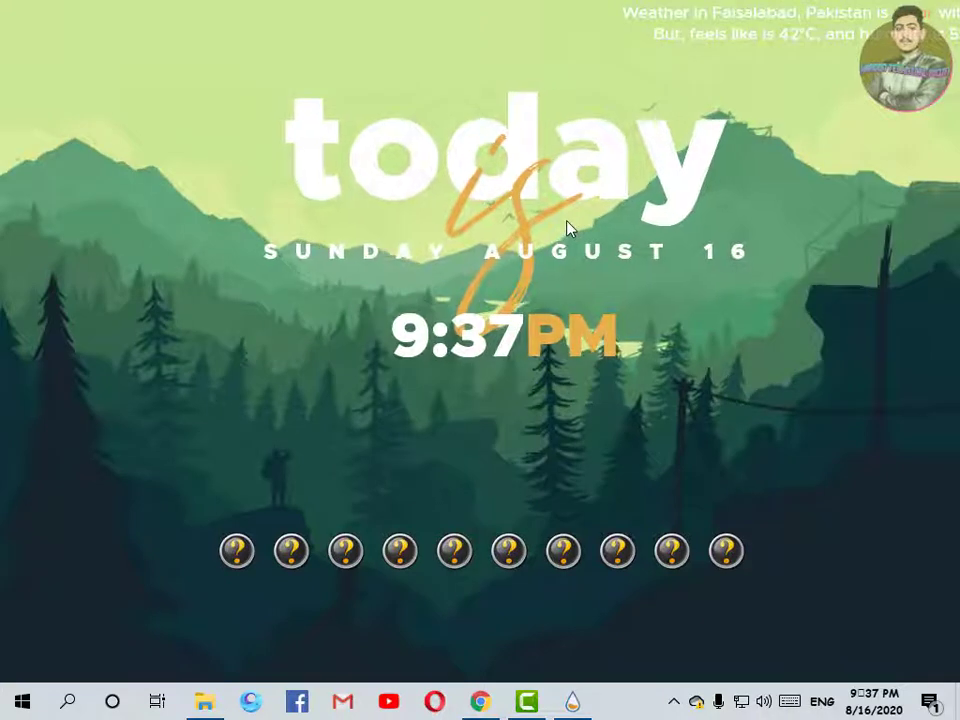
# - Enable Click through for the Time and Date skin
pyautogui.rightClick(542, 181)
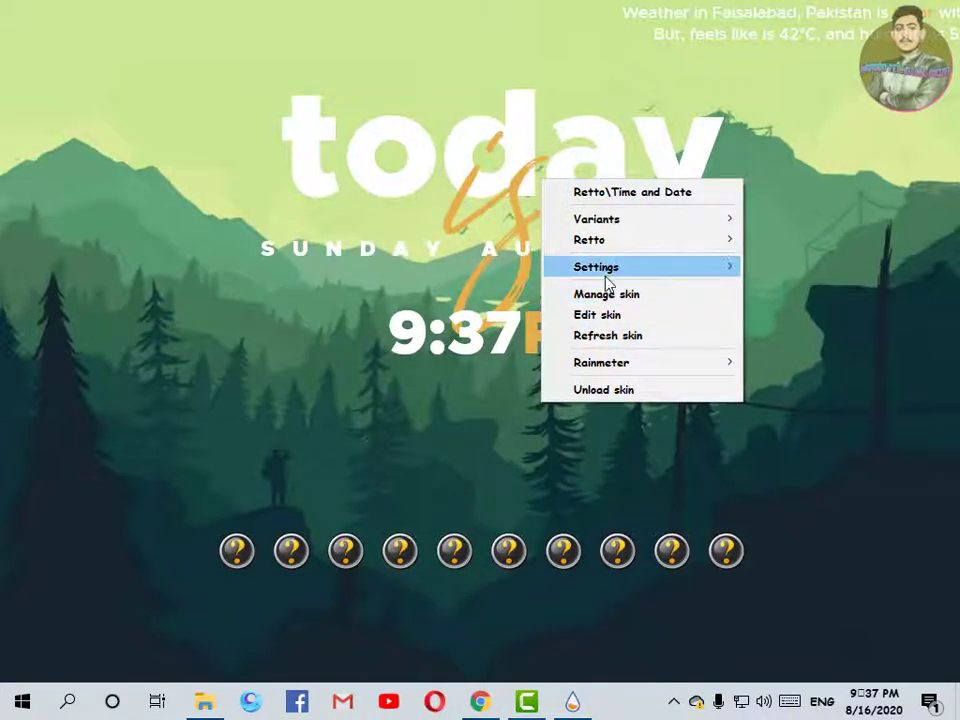
pyautogui.moveTo(607, 280)
pyautogui.click(806, 398)
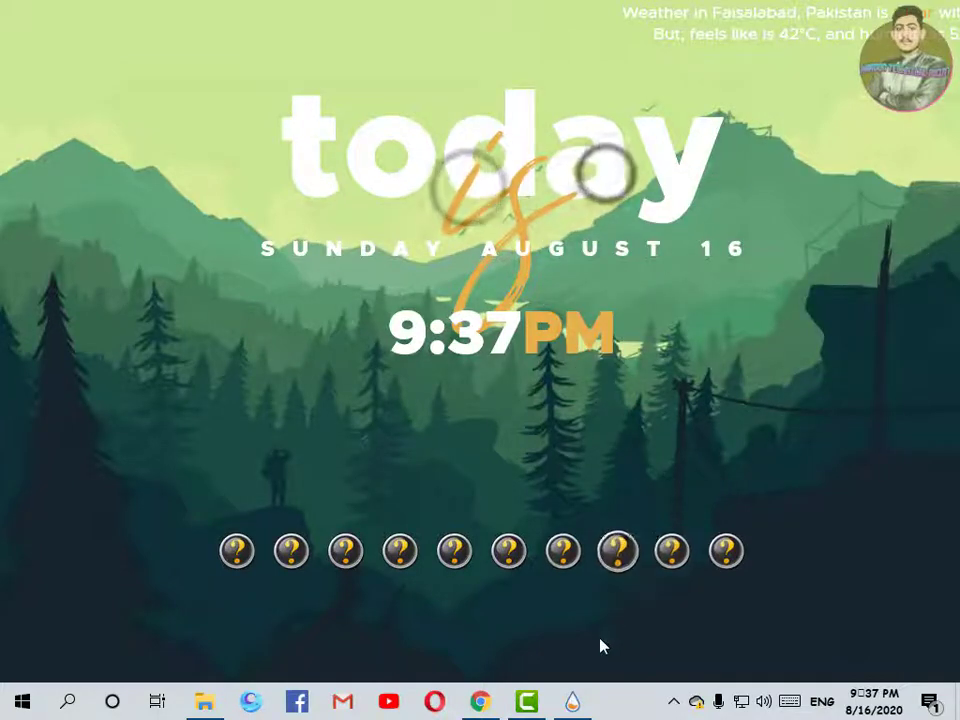
# - Load Retto's Song Info.ini skin, minimize the Rainmeter manager and place the skin centred below the clock, above the dock
pyautogui.click(572, 701)
pyautogui.moveTo(463, 286); pyautogui.dragTo(486, 254)
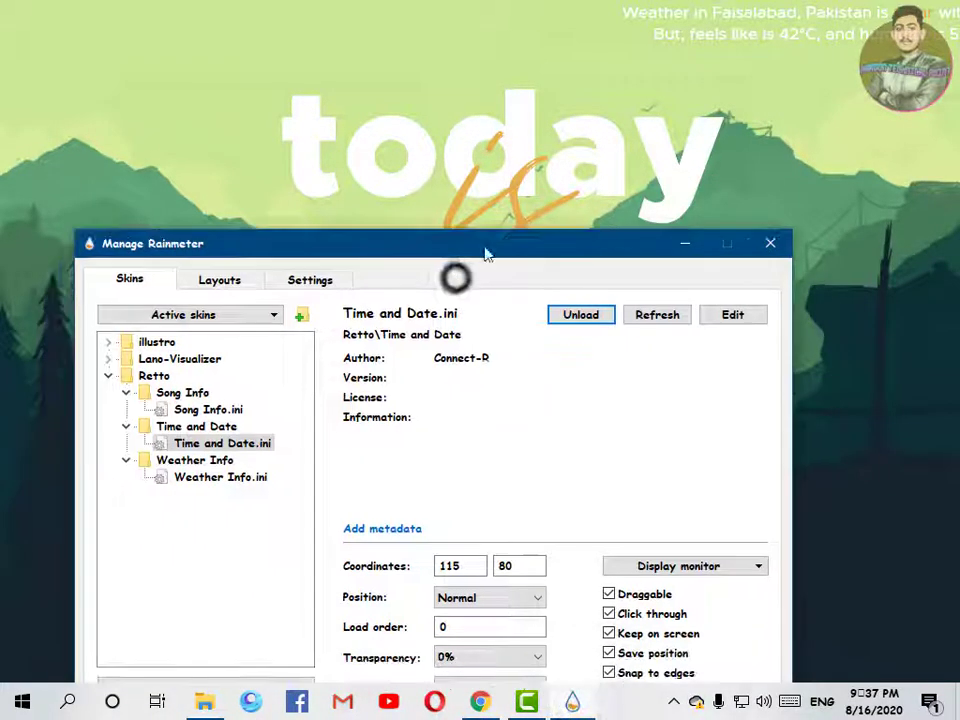
pyautogui.click(172, 411)
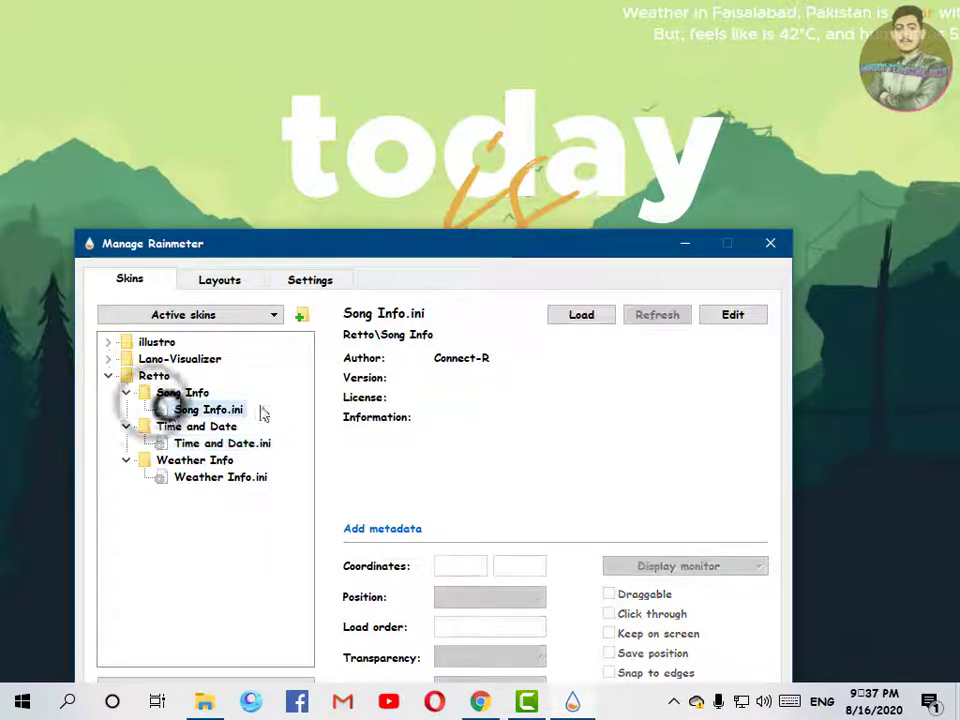
pyautogui.click(583, 316)
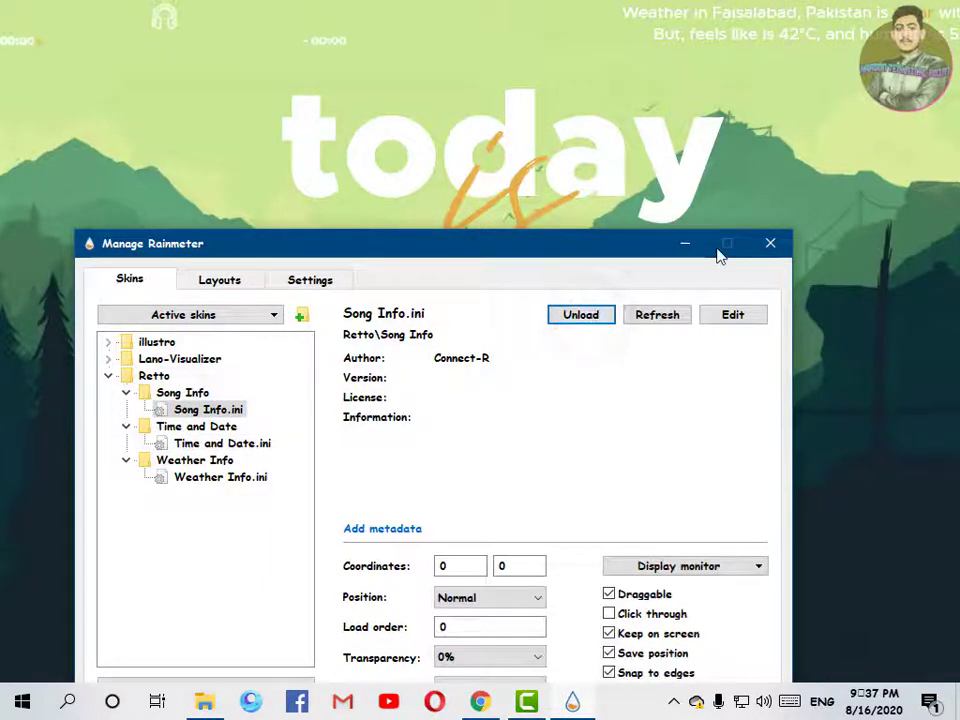
pyautogui.click(684, 244)
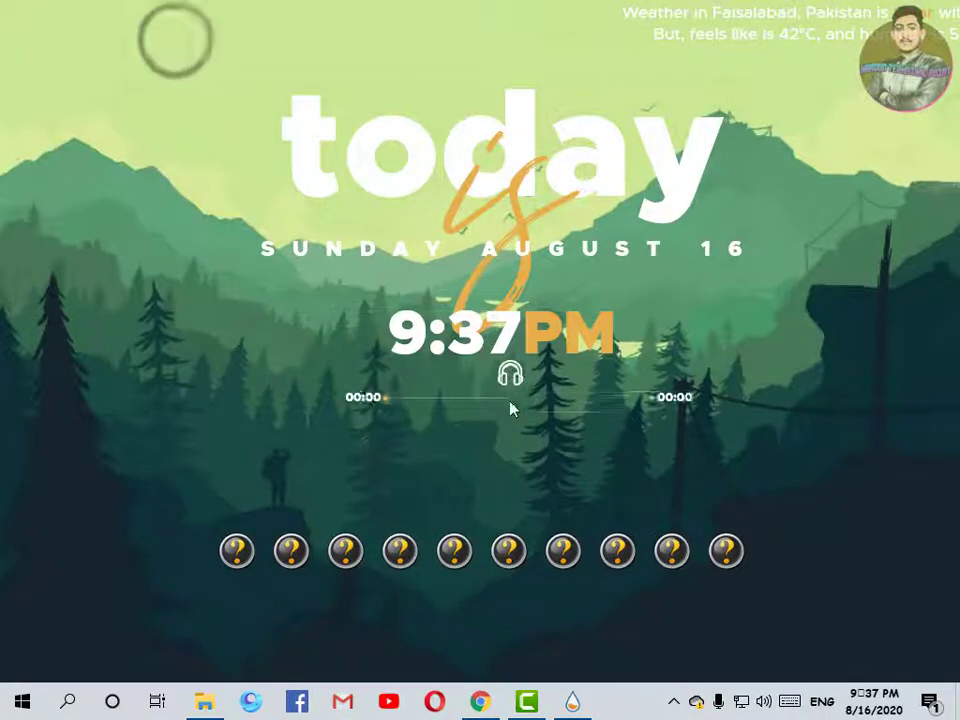
pyautogui.moveTo(510, 408); pyautogui.dragTo(512, 452)
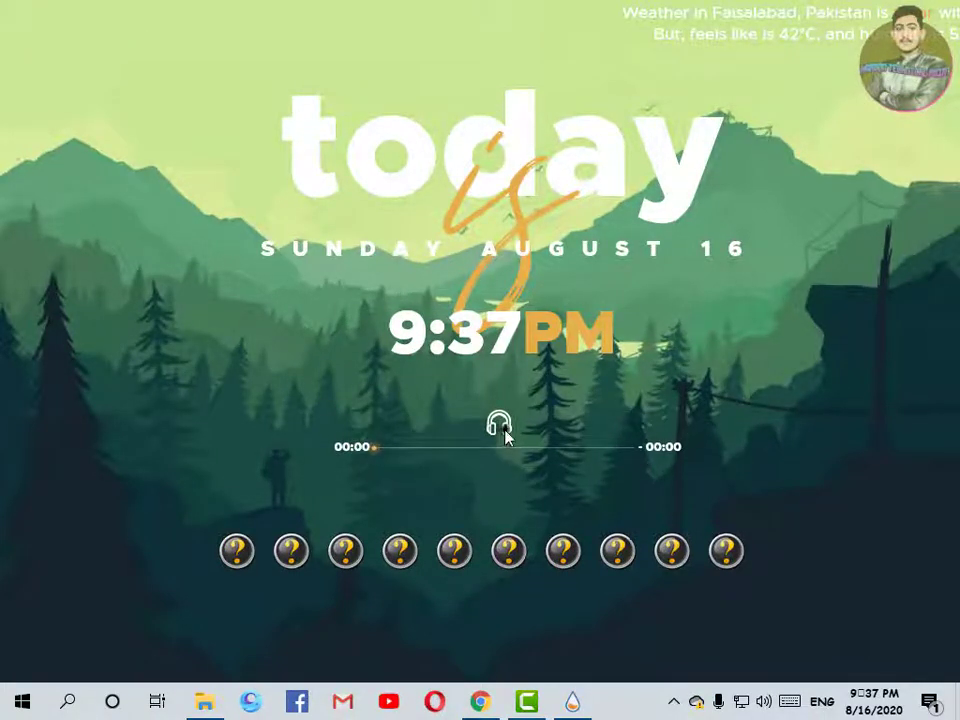
# - Enable Click through for the Song Info skin
pyautogui.rightClick(506, 436)
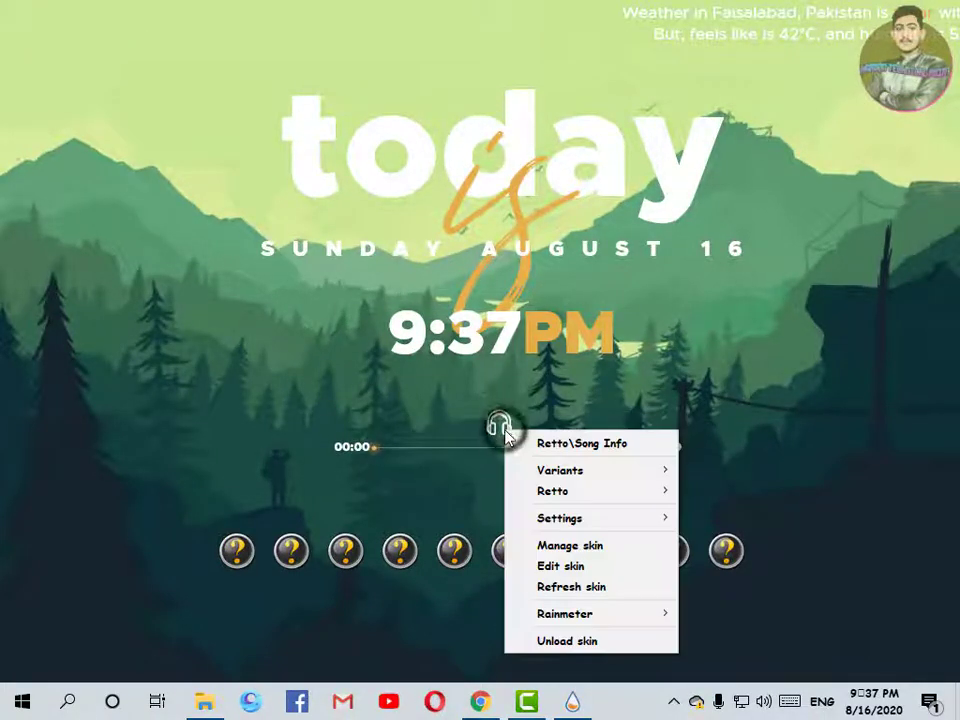
pyautogui.click(578, 522)
pyautogui.click(741, 650)
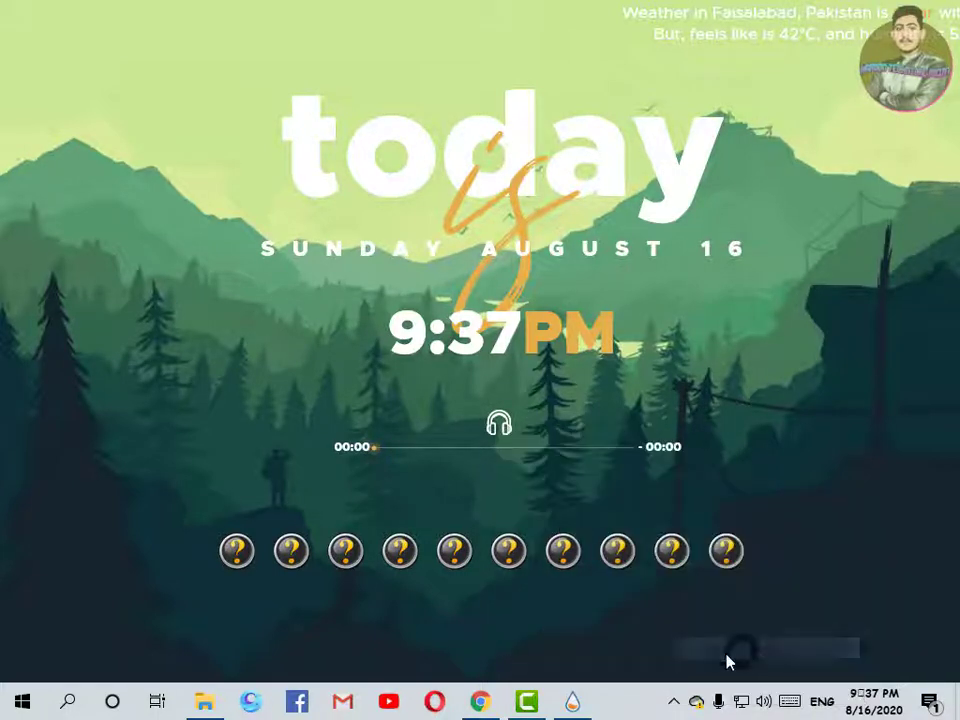
# - Load Lano-Visualizer's visualizer.ini skin, minimize the Rainmeter manager and place the visualizer centred below the dock, just above the taskbar
pyautogui.click(572, 701)
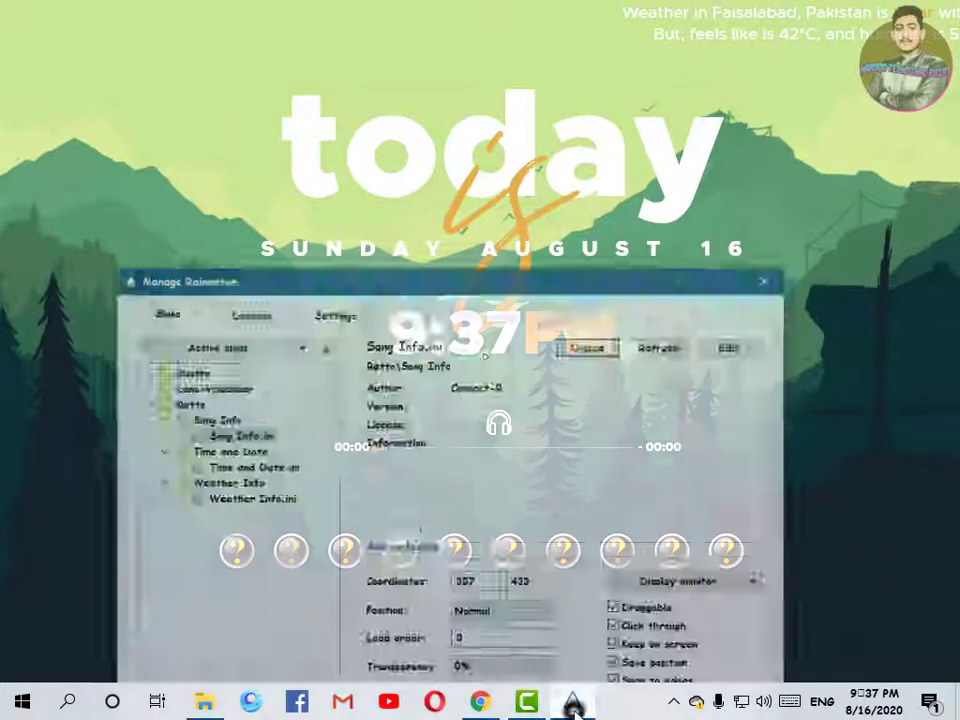
pyautogui.click(110, 376)
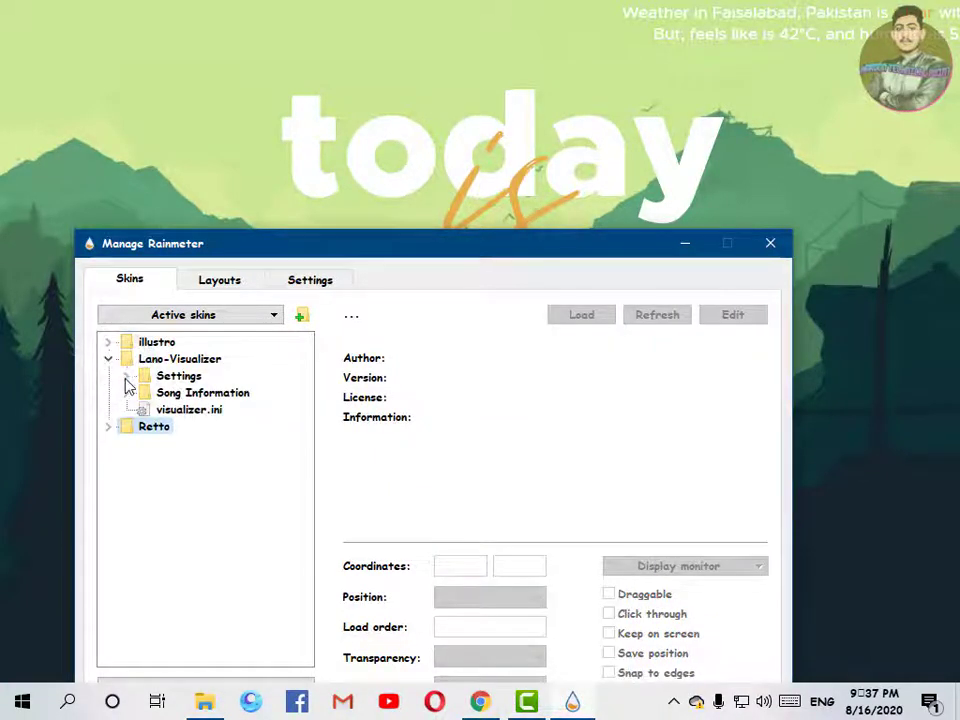
pyautogui.click(145, 409)
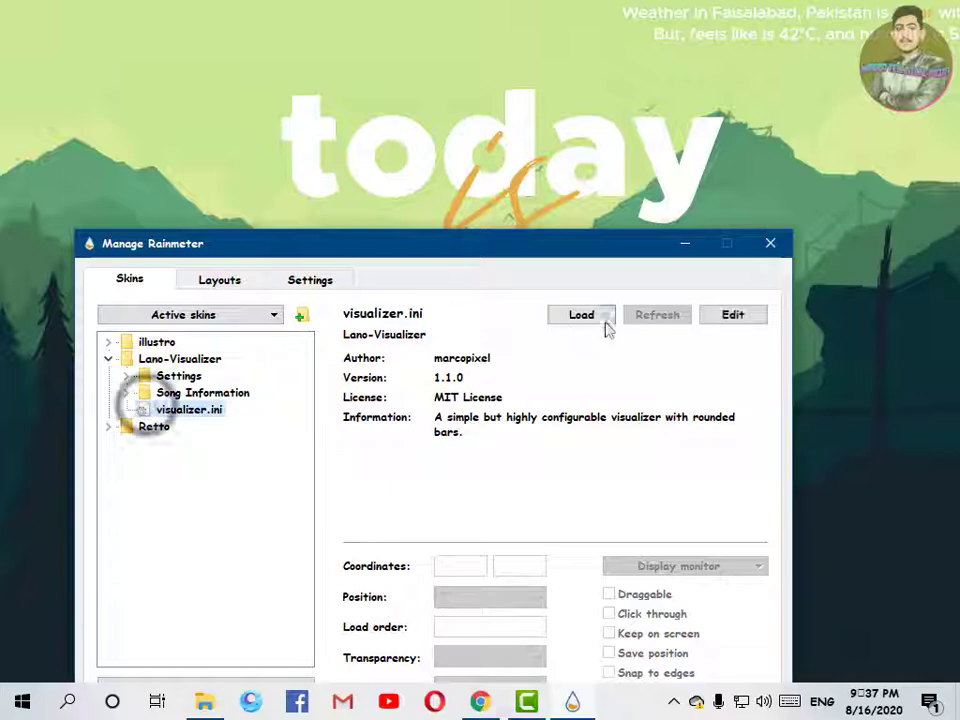
pyautogui.click(678, 245)
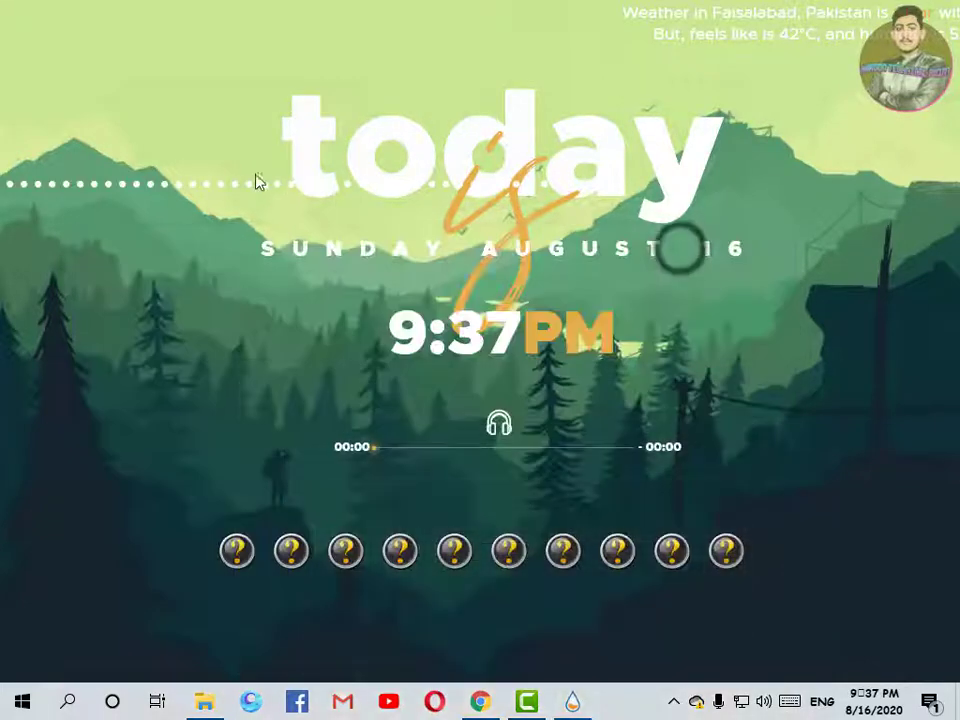
pyautogui.moveTo(365, 282); pyautogui.dragTo(448, 636)
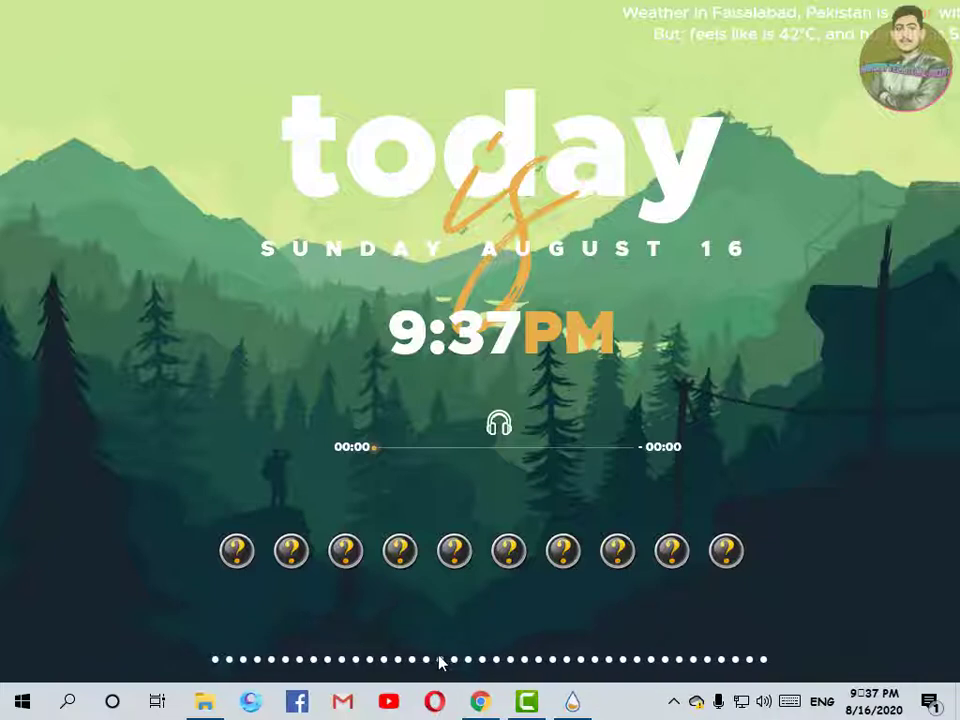
# - Enable Click through for the Lano-Visualizer skin
pyautogui.rightClick(430, 661)
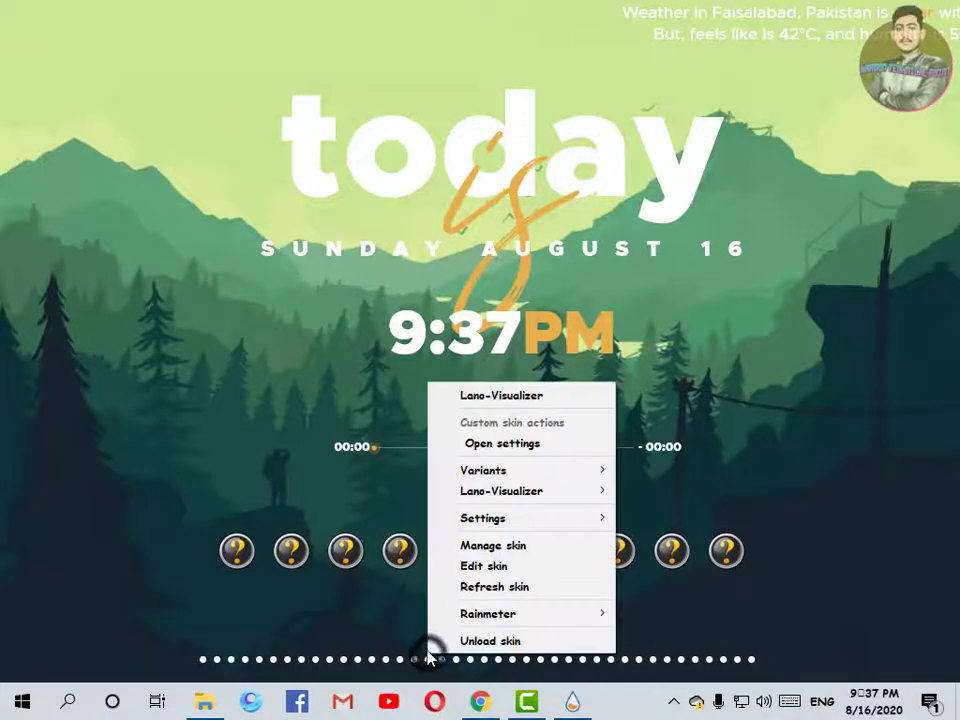
pyautogui.click(529, 518)
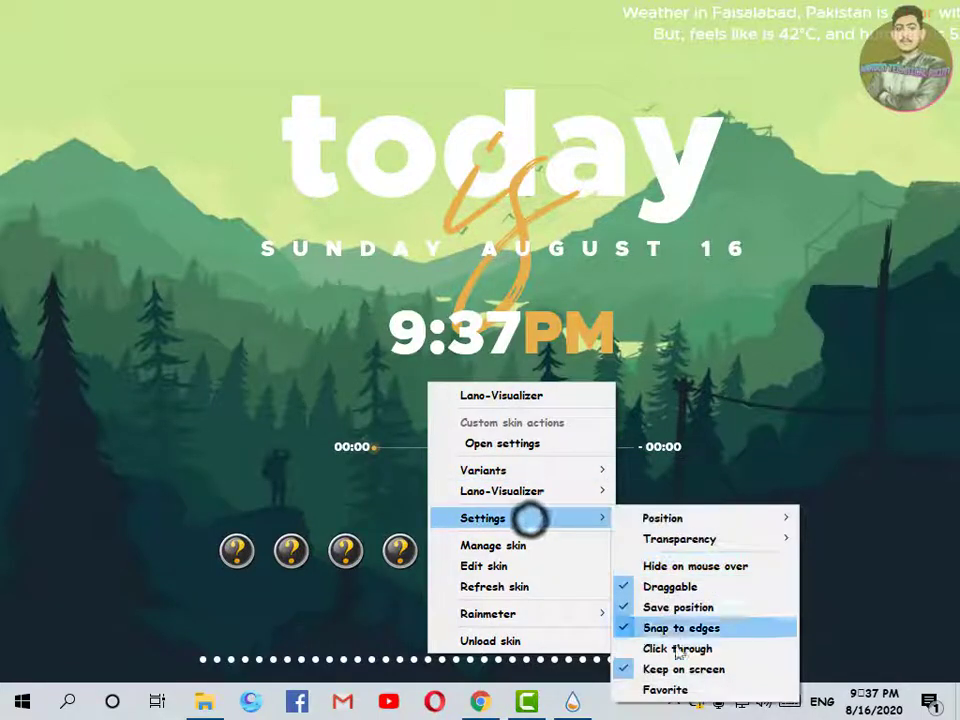
pyautogui.click(674, 648)
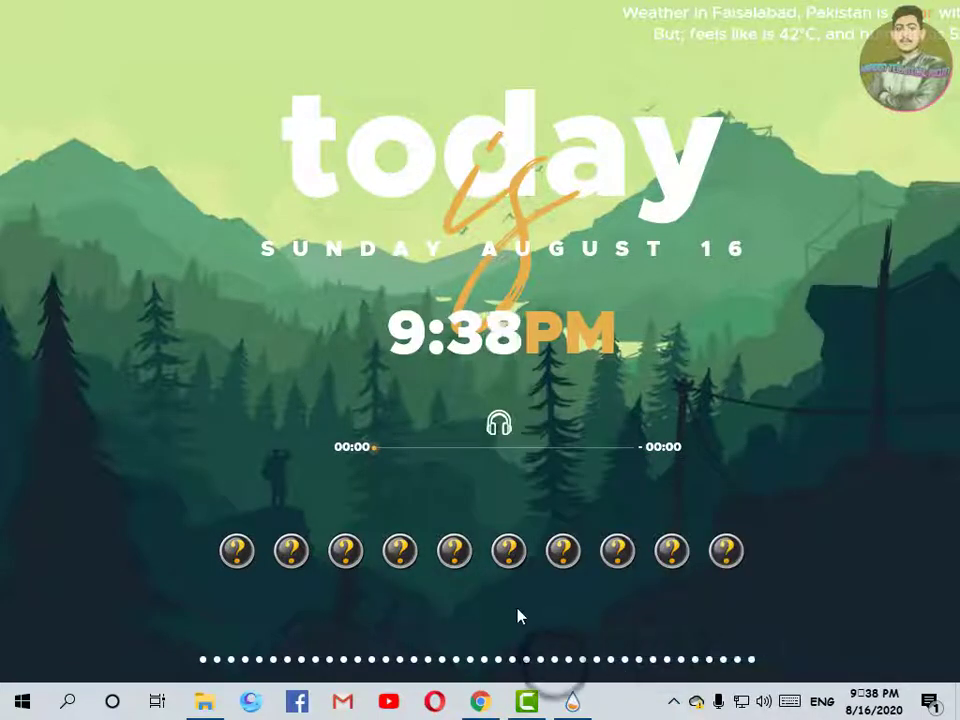
# - Bring up the Rainmeter manager again and close it
pyautogui.click(118, 275)
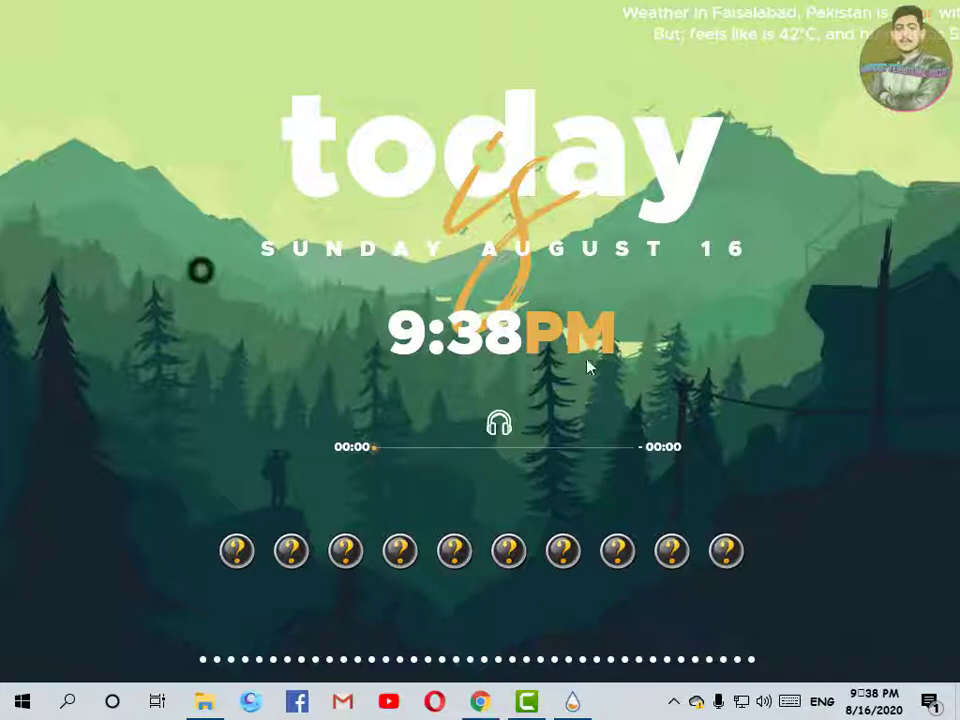
pyautogui.click(566, 702)
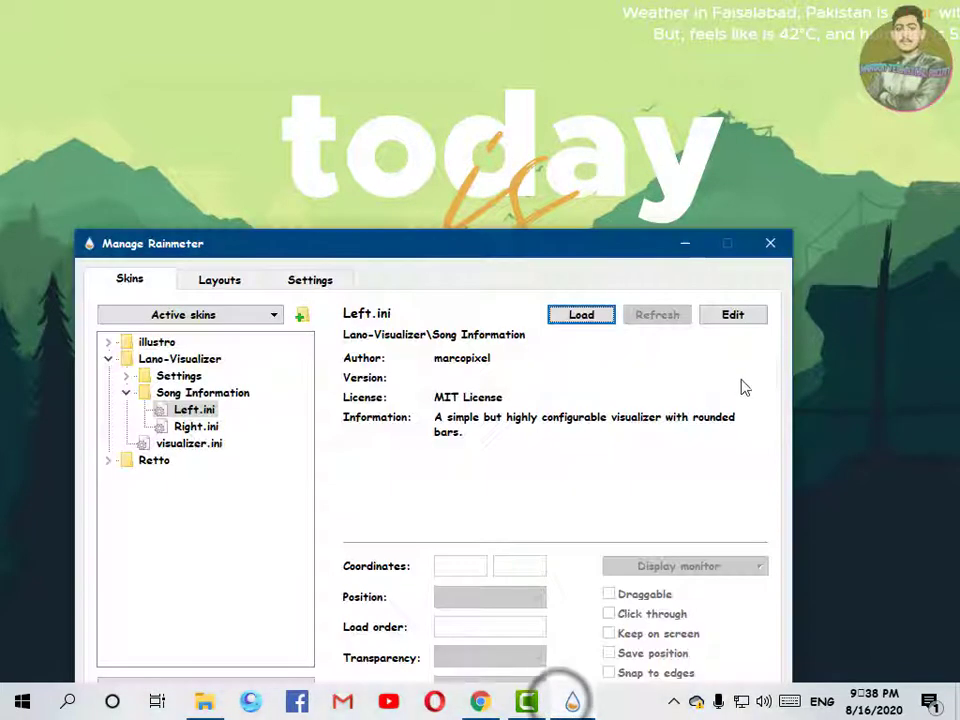
pyautogui.click(769, 248)
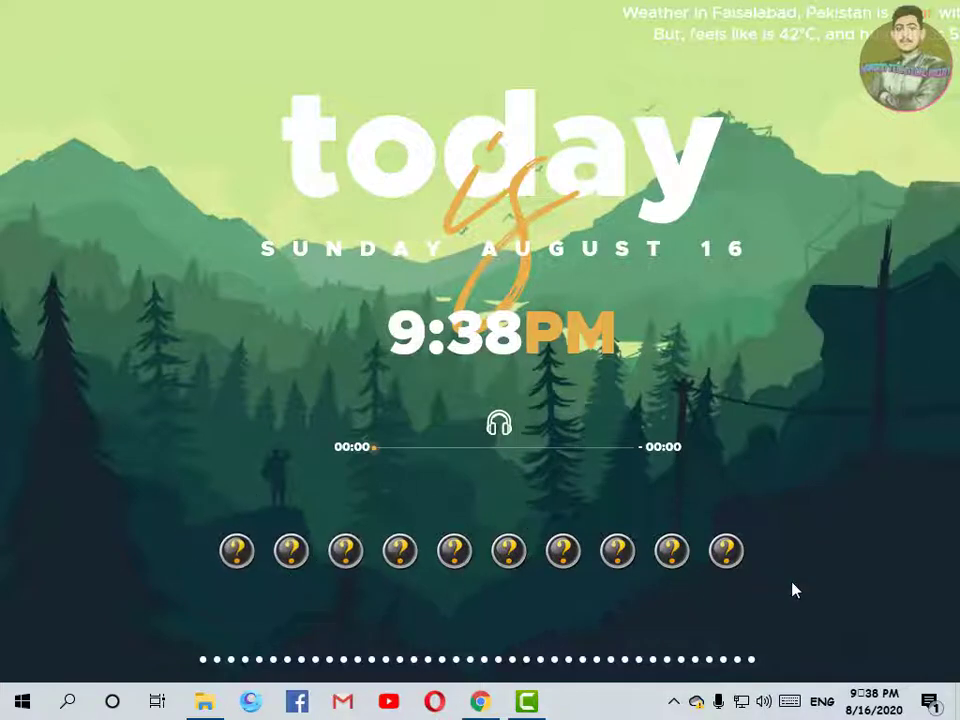
# - Turn on automatic hiding of the taskbar in desktop mode and dismiss the Internet Download Manager warning
pyautogui.rightClick(632, 703)
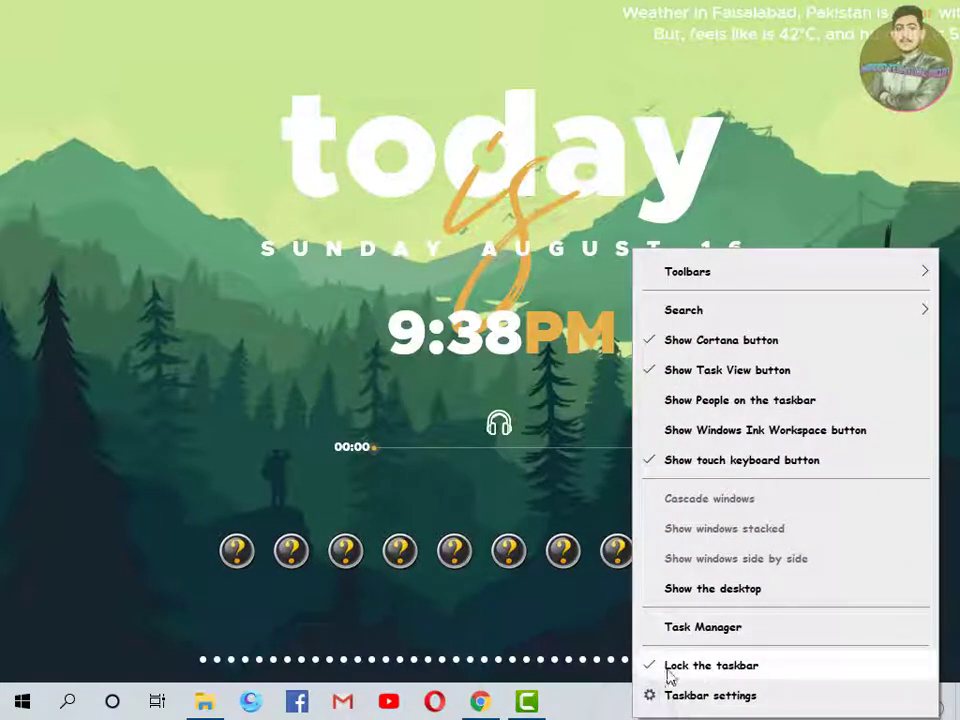
pyautogui.click(669, 696)
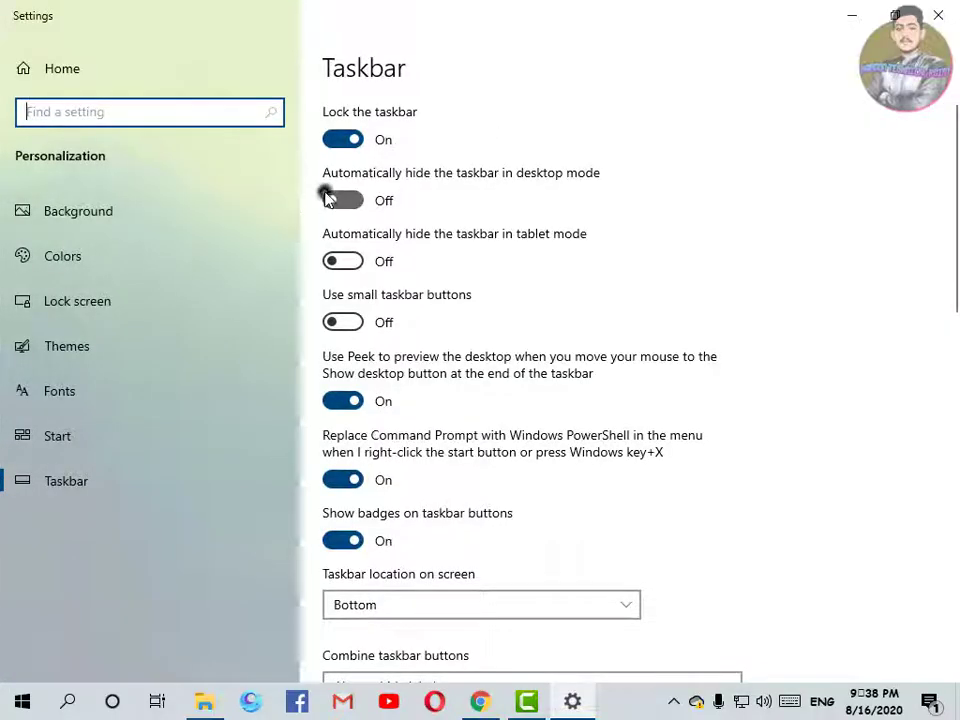
pyautogui.click(330, 199)
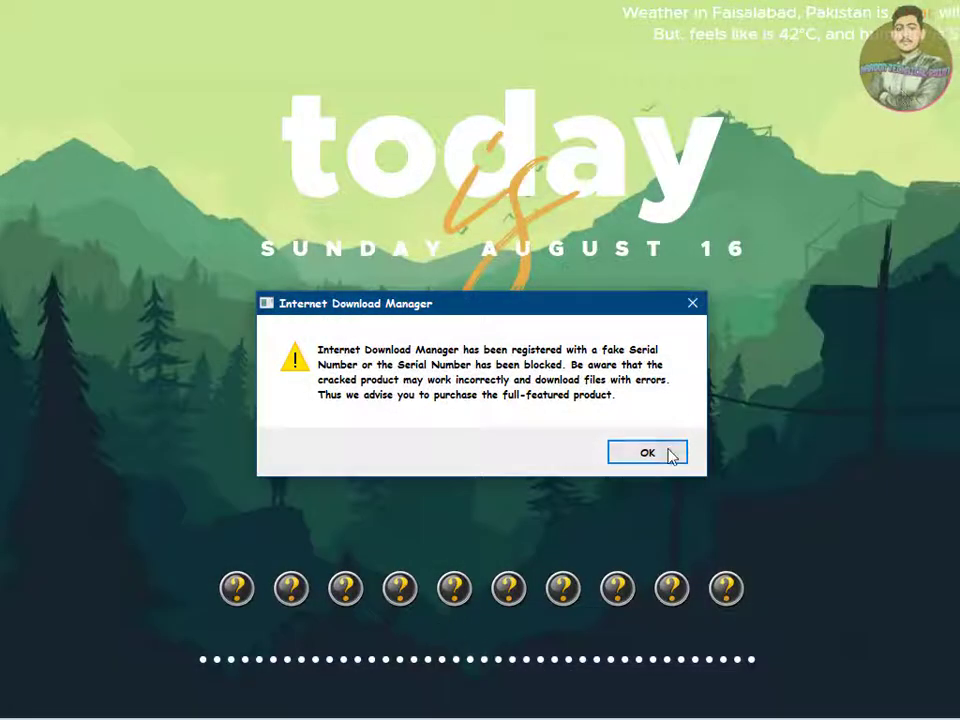
pyautogui.click(647, 453)
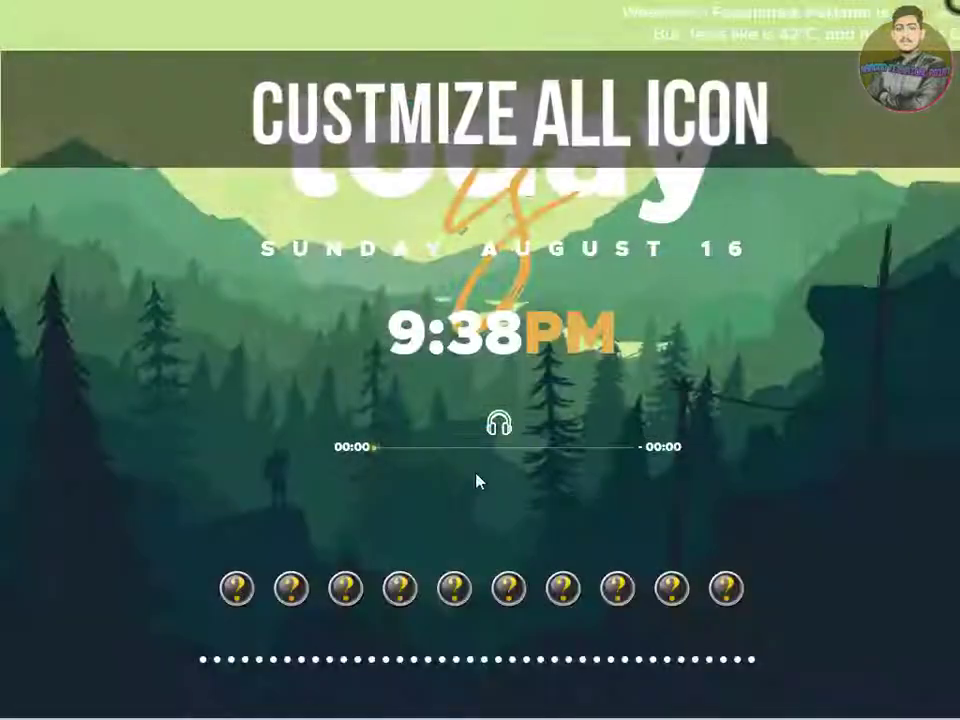
# - Open the properties of the first dock item, My Computer, and start browsing for a replacement icon file
pyautogui.rightClick(219, 594)
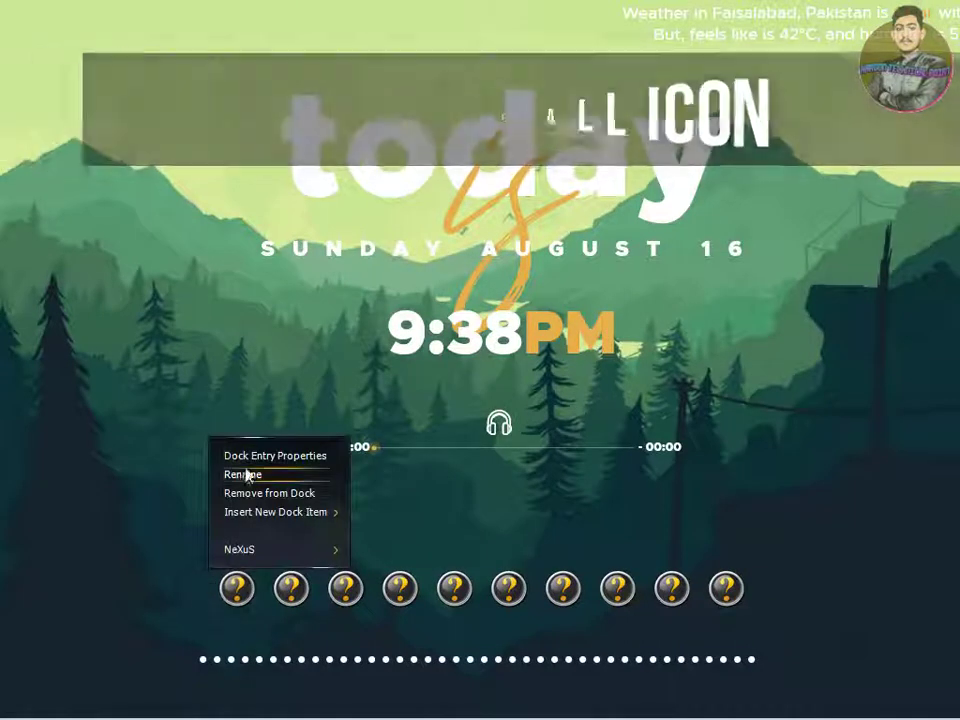
pyautogui.click(262, 456)
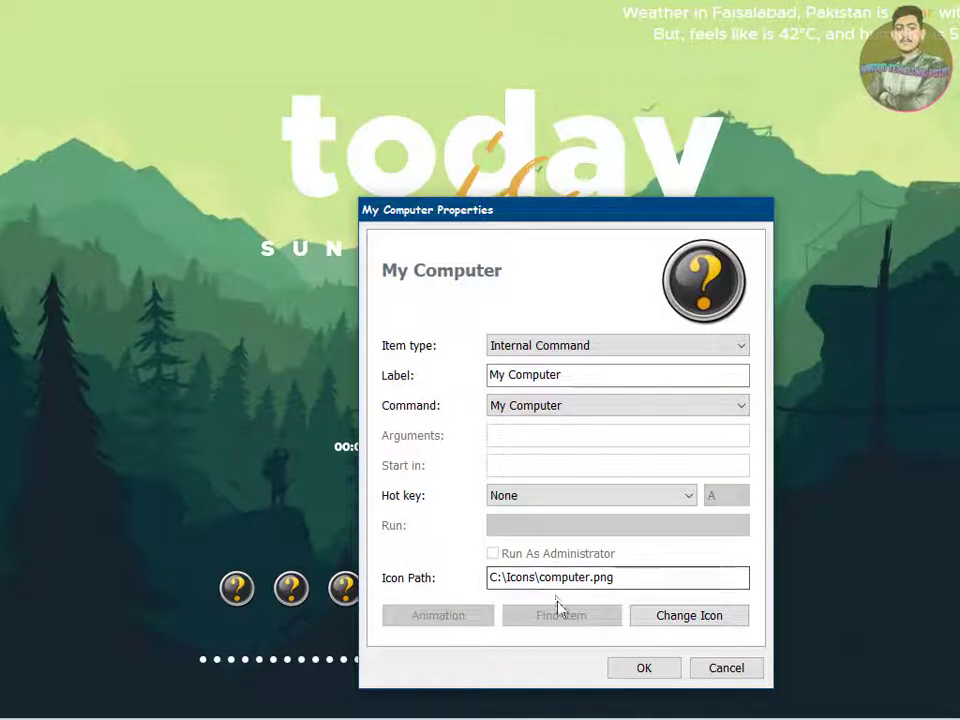
pyautogui.click(676, 616)
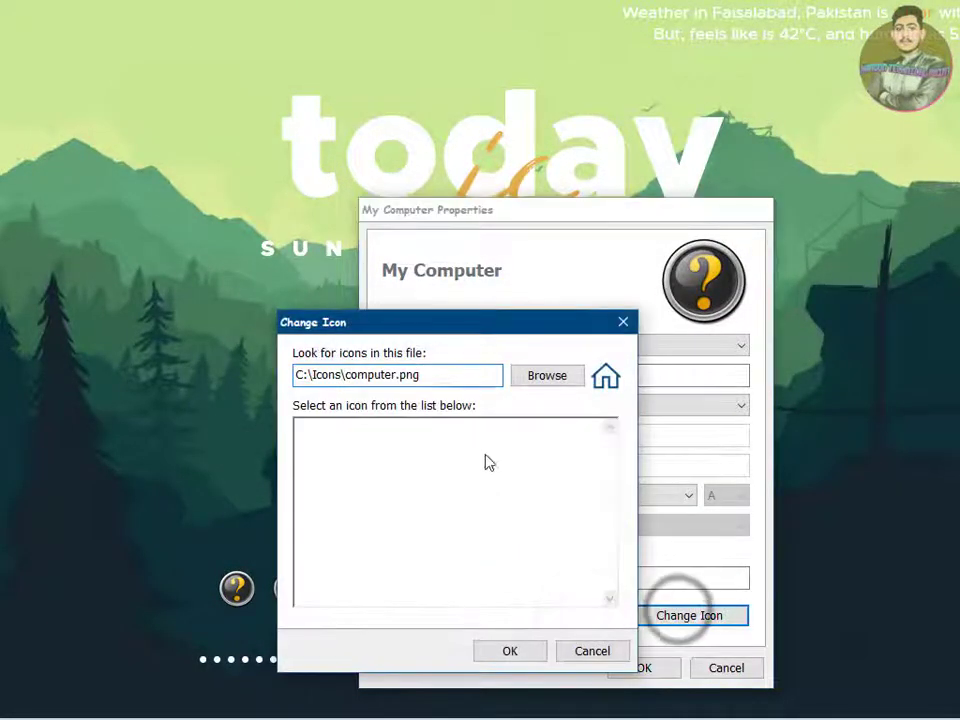
pyautogui.click(524, 374)
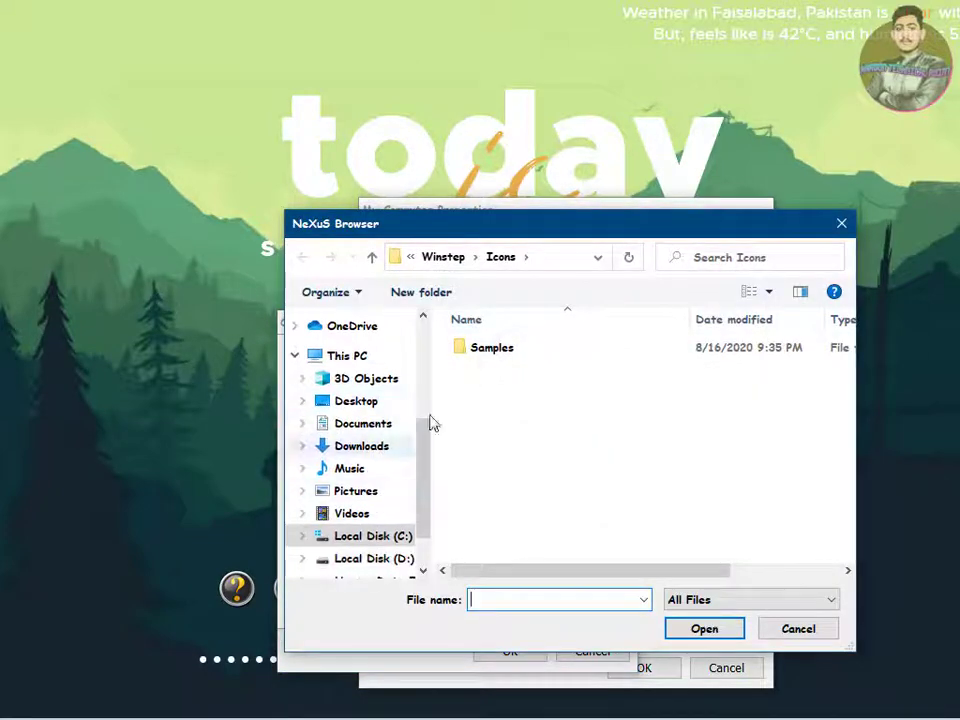
# - Browse from the Desktop through Windows Better, Instal These Files and 3. Circle Icons Pack to the Icons folder
pyautogui.click(513, 358)
pyautogui.doubleClick(513, 358)
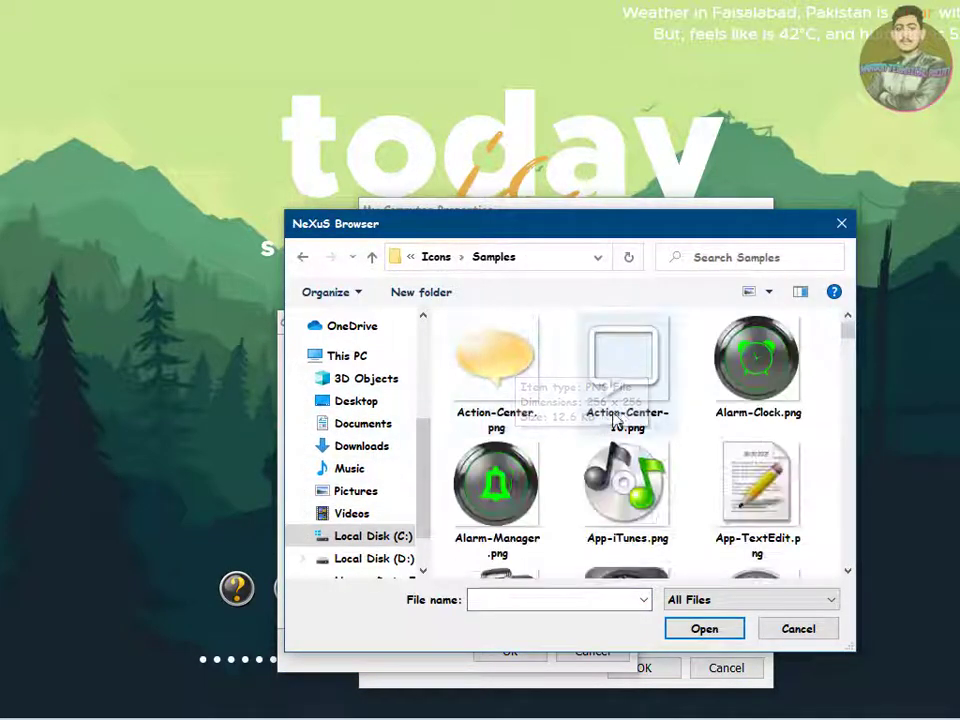
pyautogui.scroll(1, 375, 433)
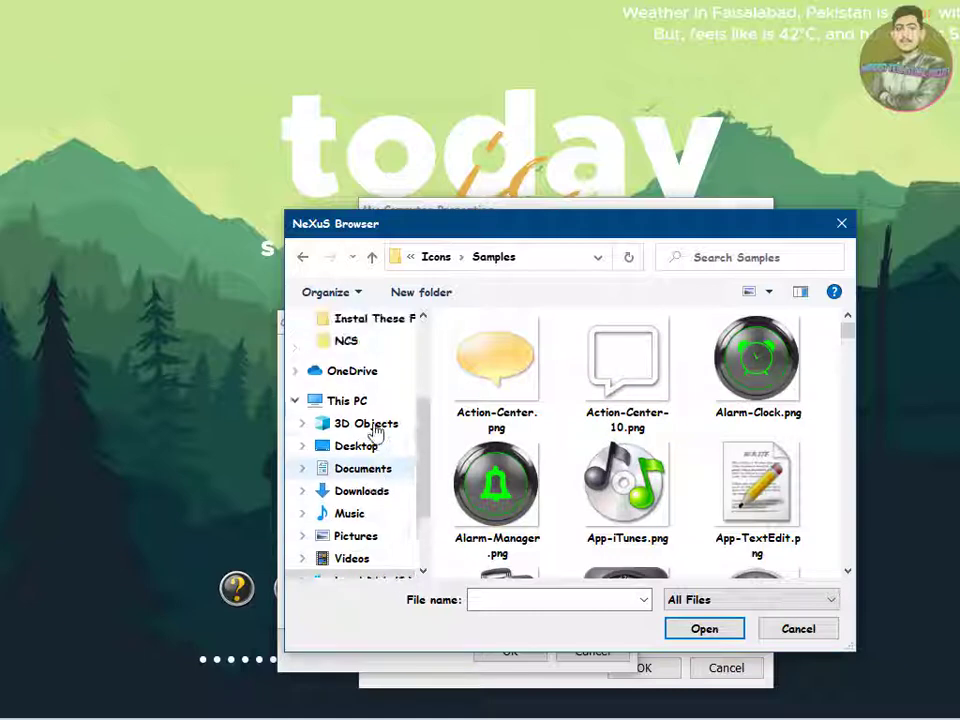
pyautogui.click(380, 450)
pyautogui.doubleClick(470, 365)
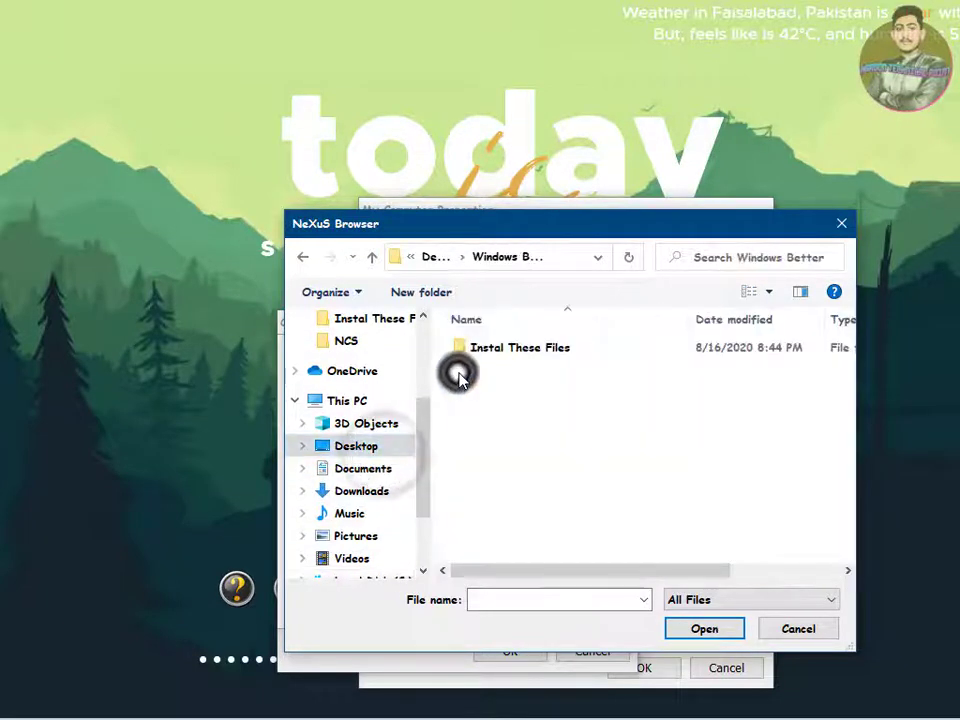
pyautogui.doubleClick(471, 347)
pyautogui.doubleClick(516, 388)
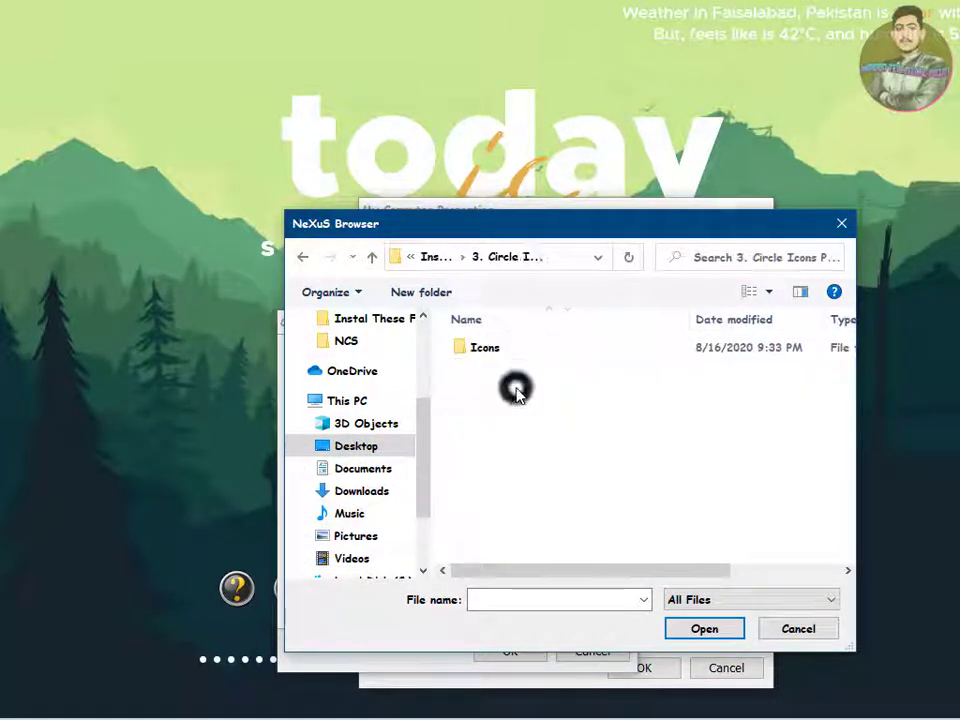
pyautogui.doubleClick(492, 362)
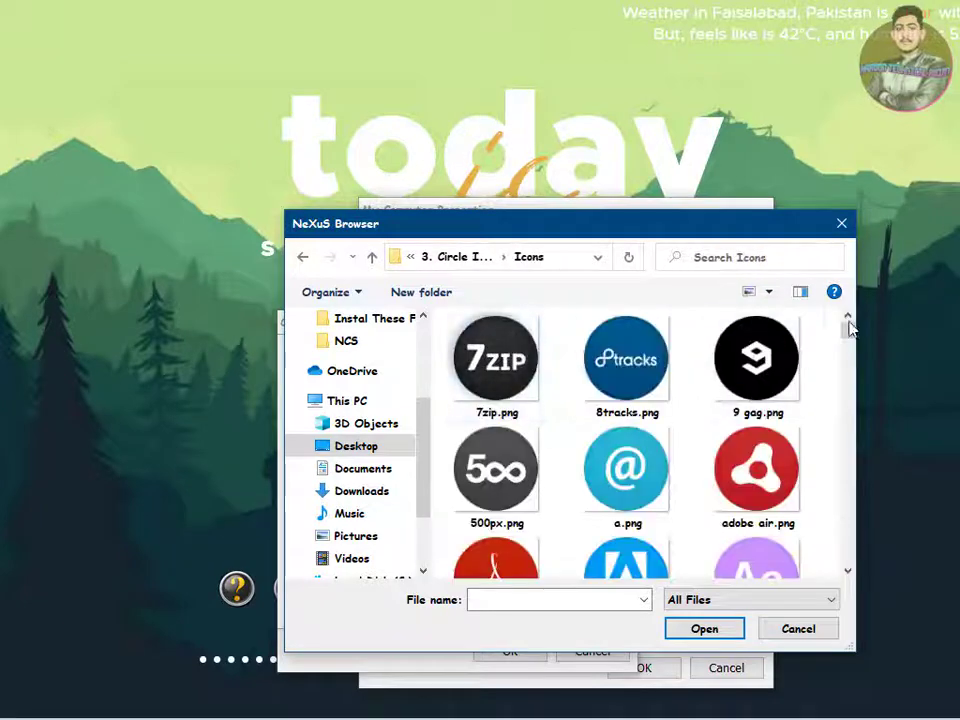
# - Choose PC.png as the My Computer dock icon and apply the item's properties
pyautogui.press('p')
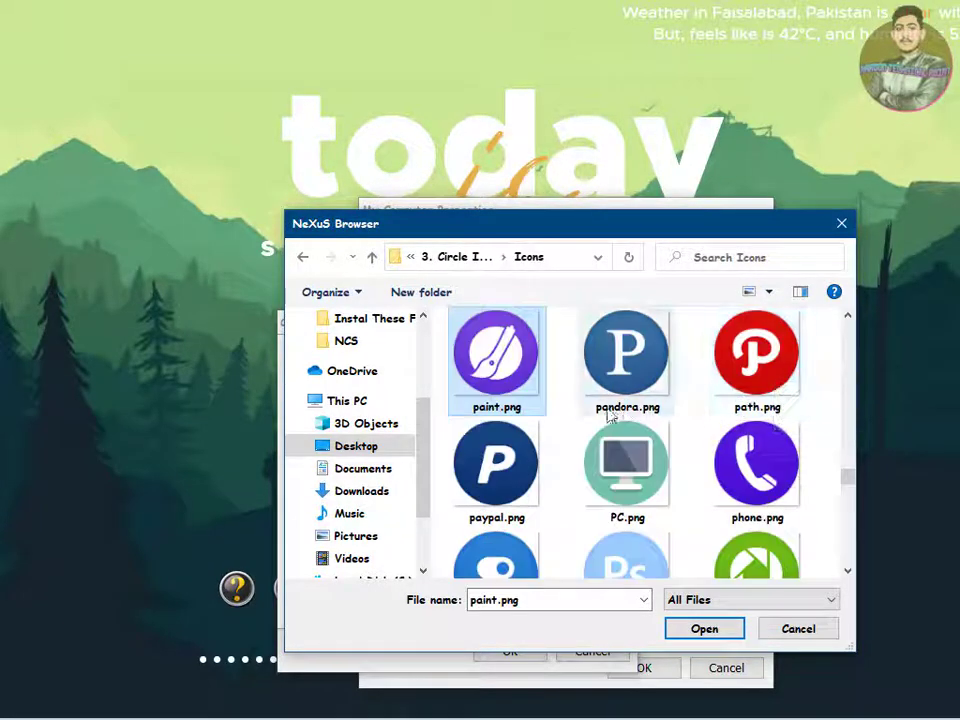
pyautogui.click(655, 518)
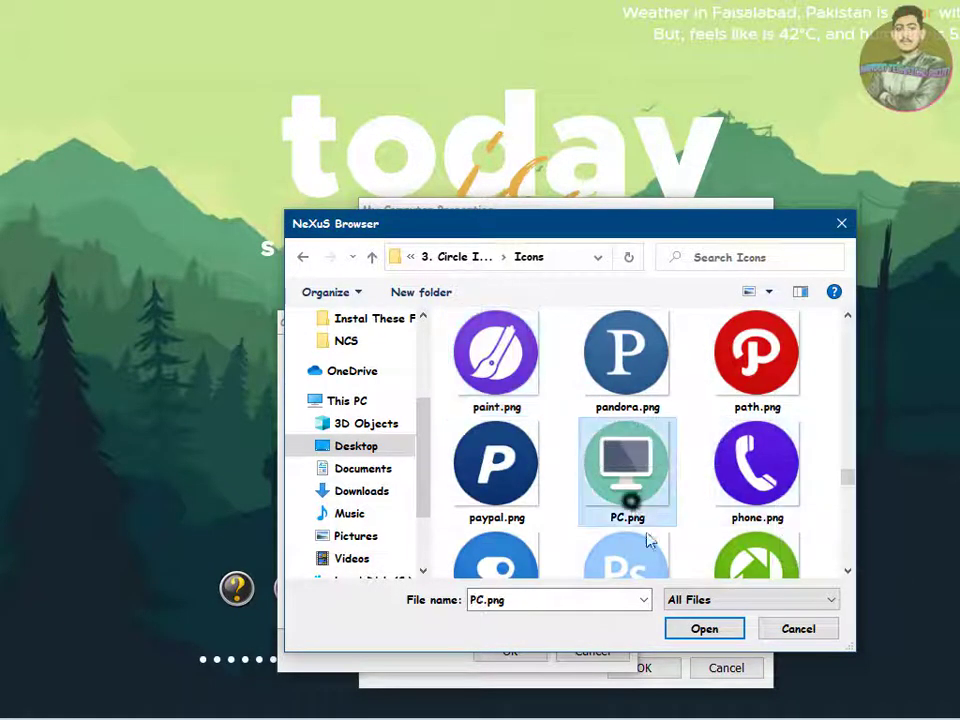
pyautogui.click(692, 628)
pyautogui.click(537, 656)
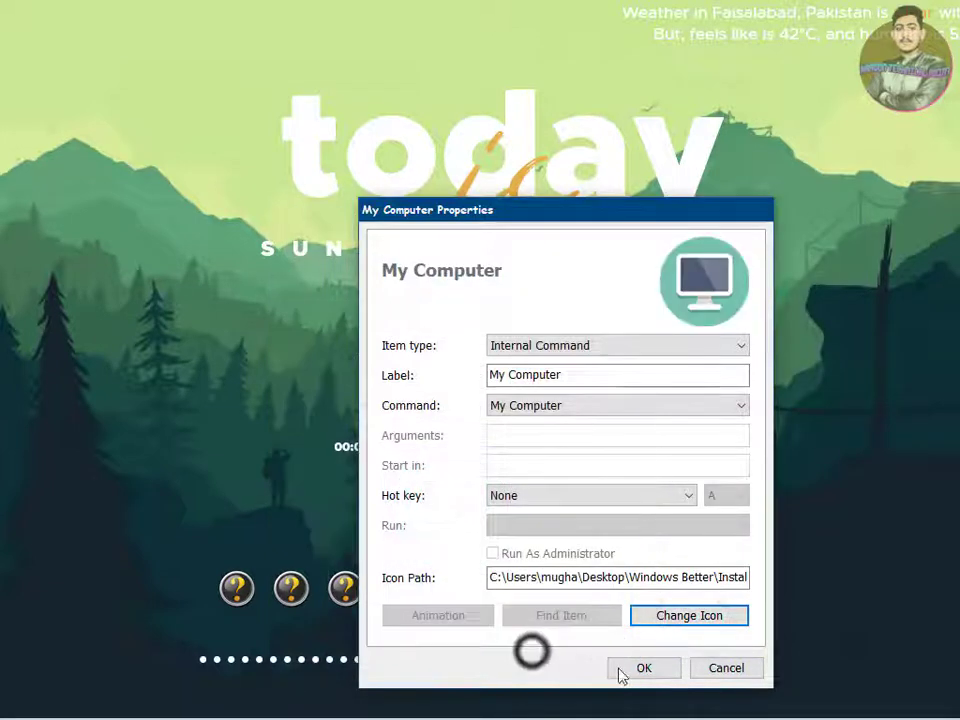
pyautogui.click(621, 669)
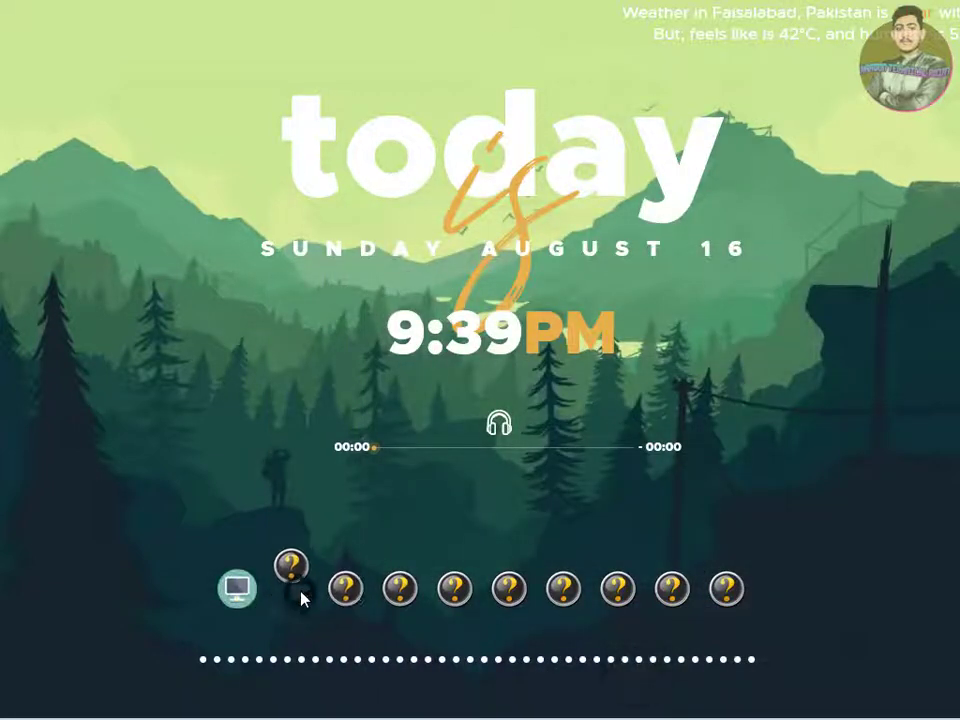
# - Open the properties of the second dock item, Settings, and start browsing for a replacement icon file
pyautogui.click(302, 598)
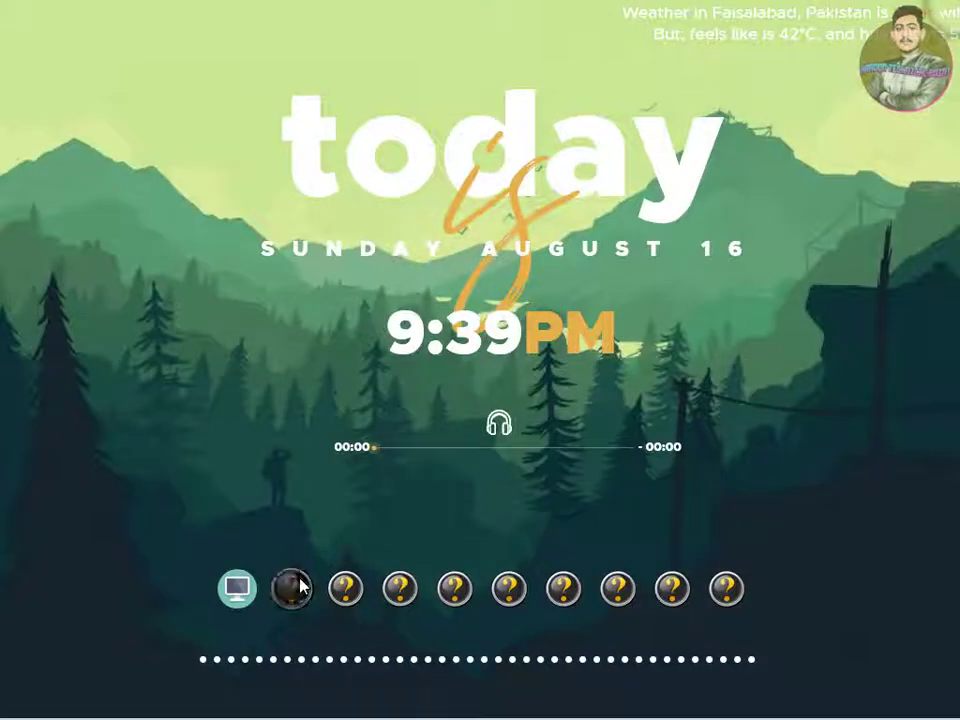
pyautogui.rightClick(301, 588)
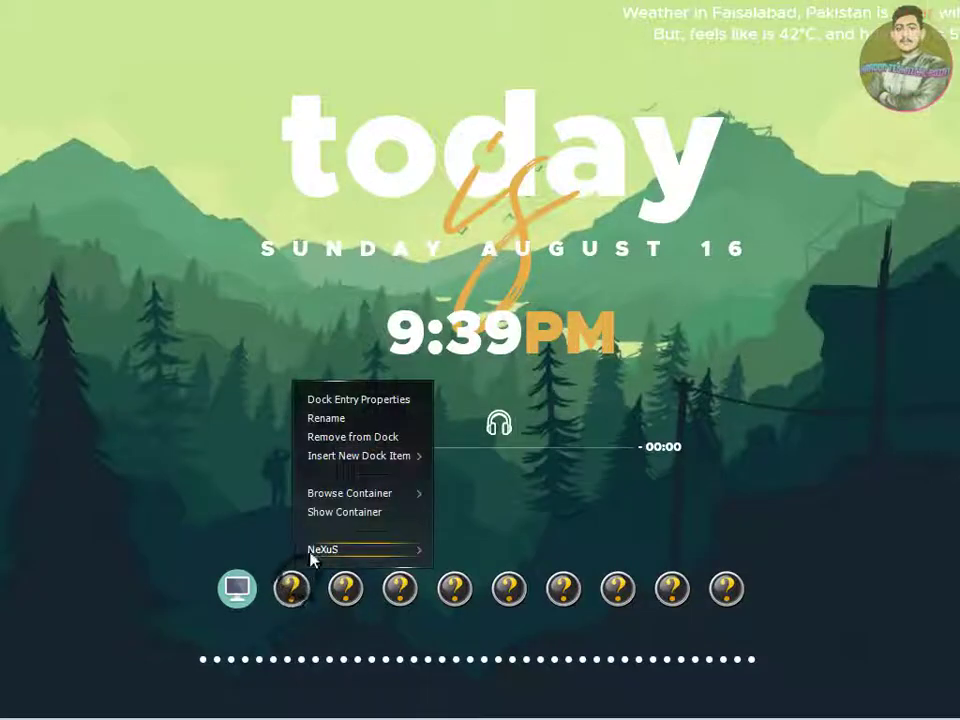
pyautogui.click(340, 401)
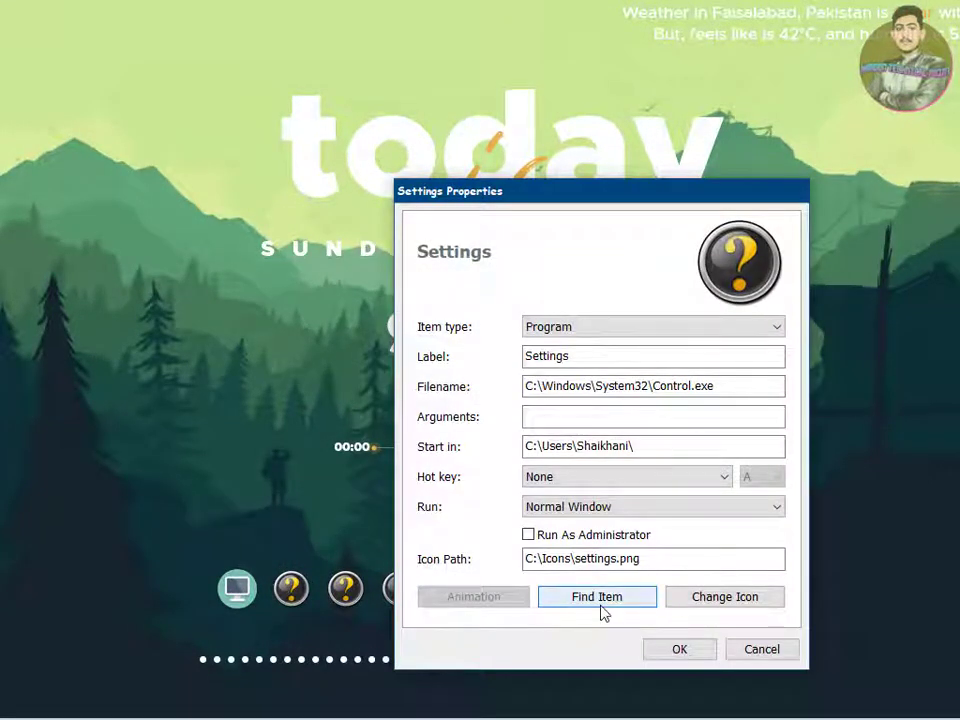
pyautogui.click(698, 597)
pyautogui.click(590, 376)
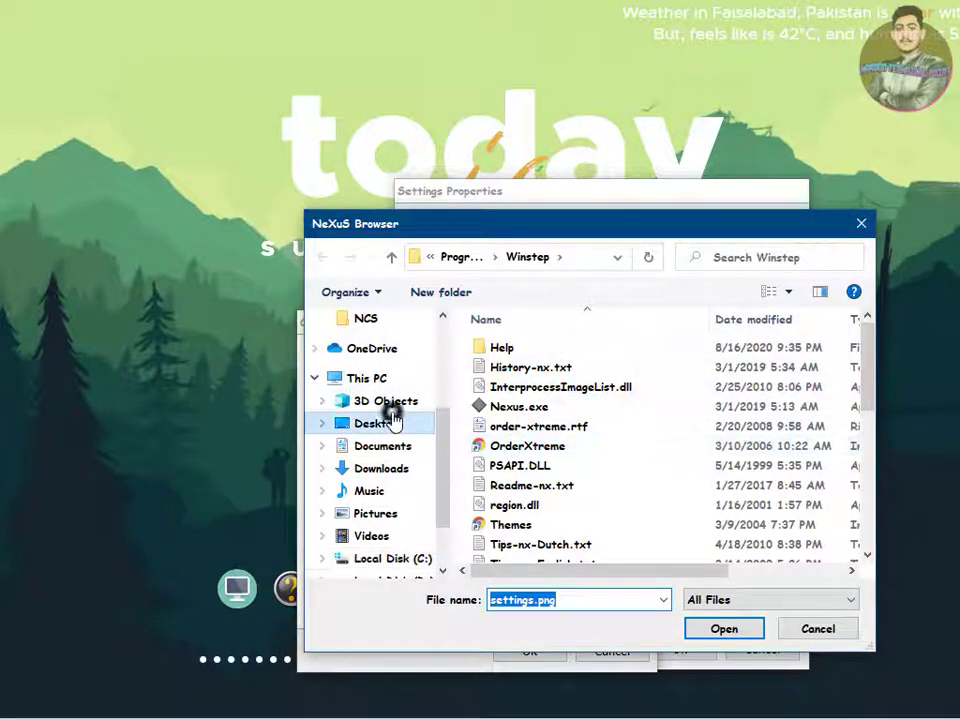
# - Browse from the Desktop through Windows Better, Instal These Files and 3. Circle Icons Pack to the Icons folder for the Settings icon
pyautogui.click(372, 422)
pyautogui.doubleClick(518, 366)
pyautogui.doubleClick(525, 358)
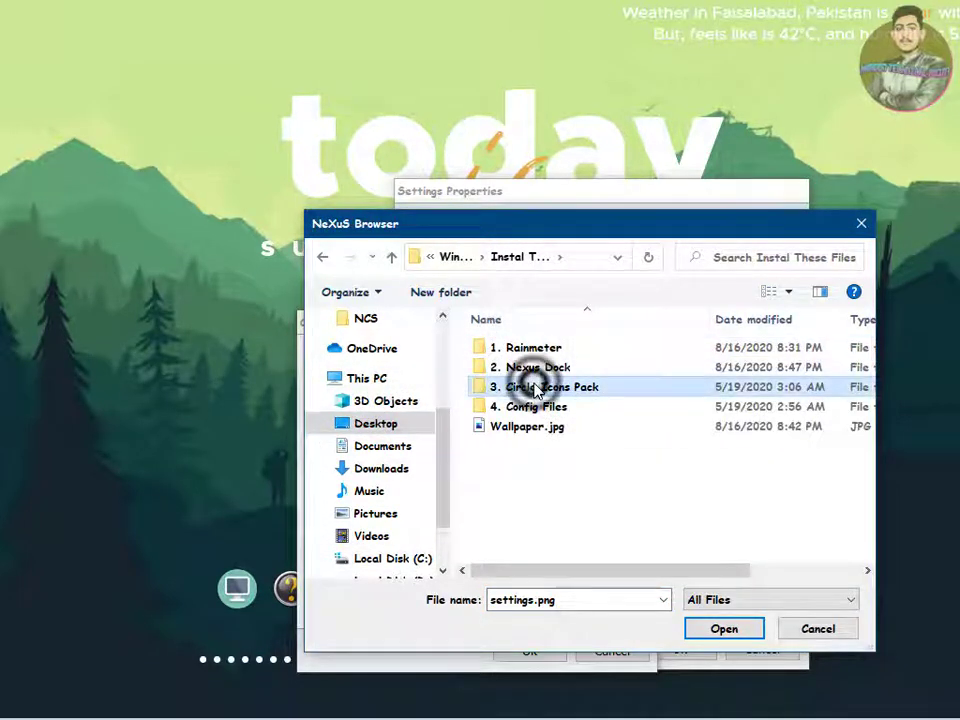
pyautogui.doubleClick(638, 390)
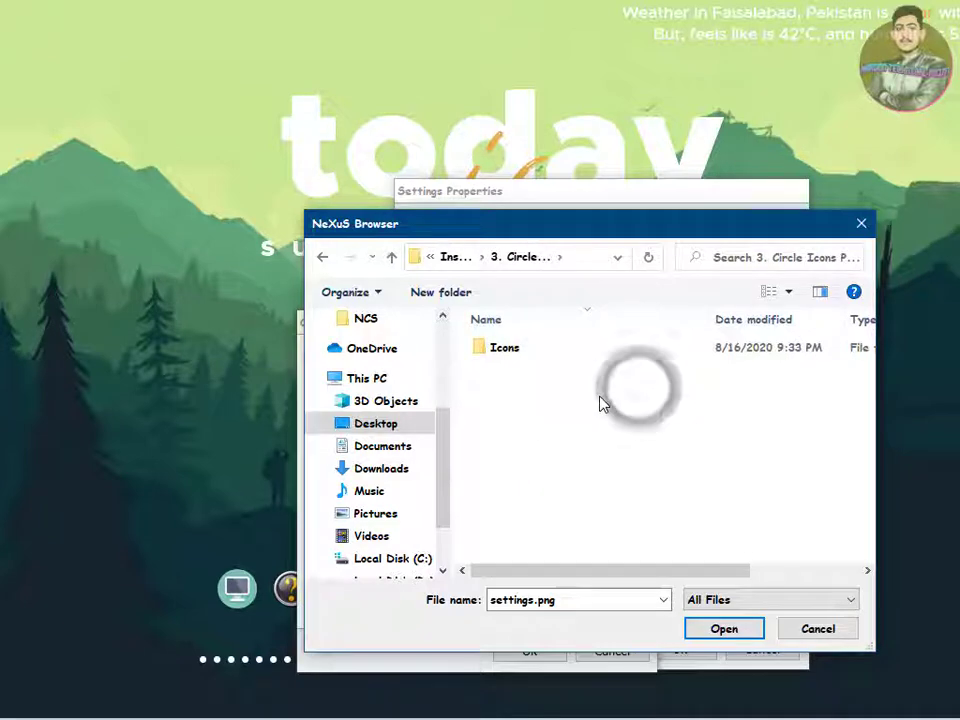
pyautogui.doubleClick(537, 358)
# - Choose Control.png as the Settings dock icon and apply the item's properties
pyautogui.press('c')
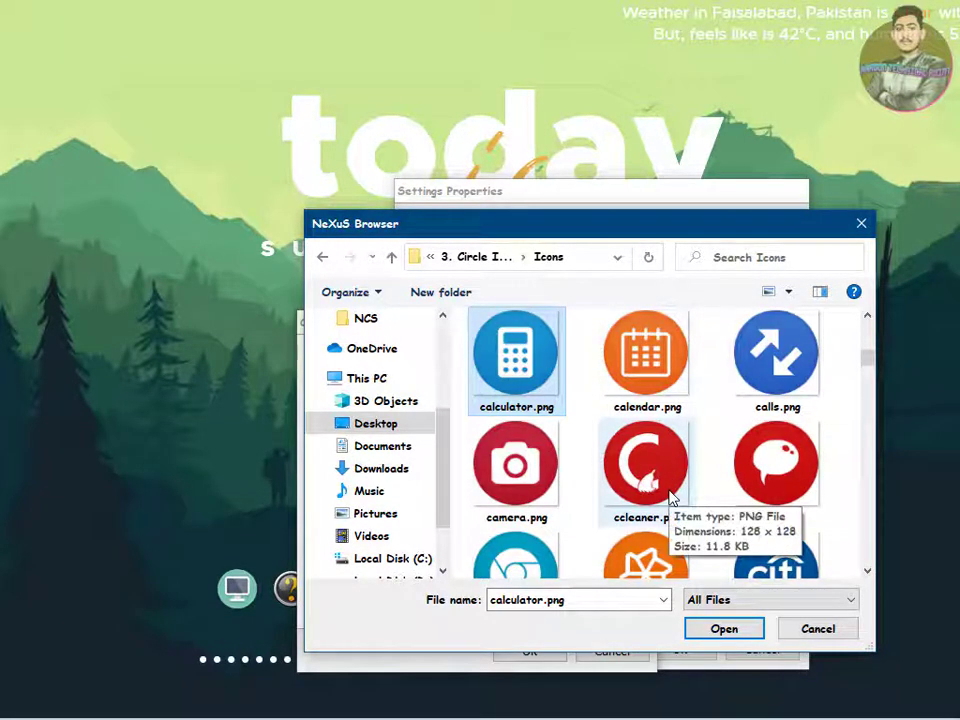
pyautogui.scroll(-5, 648, 495)
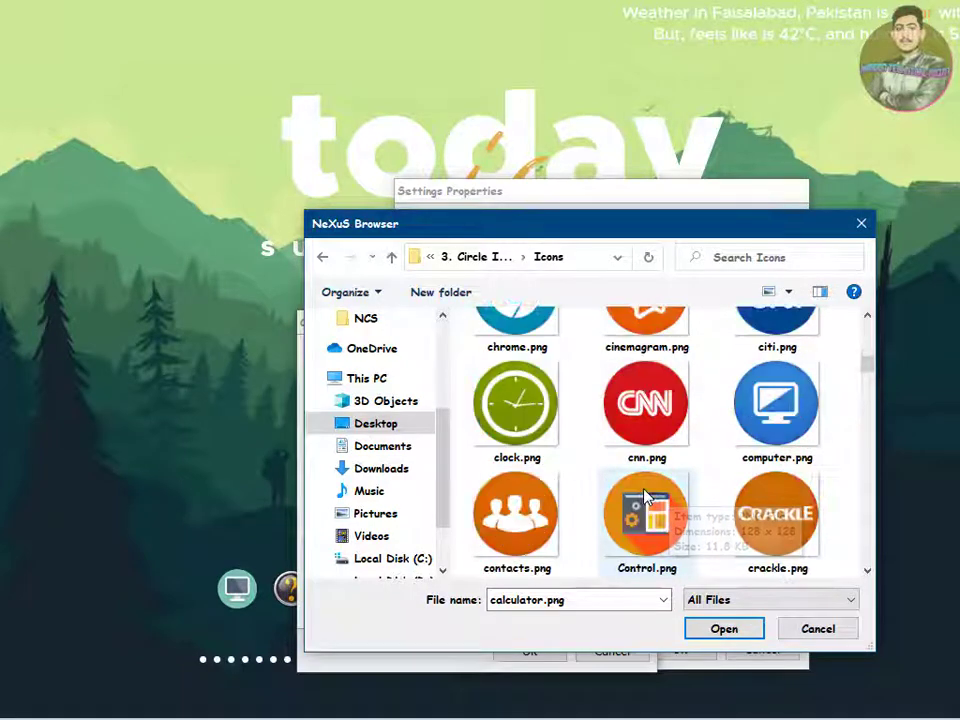
pyautogui.click(722, 628)
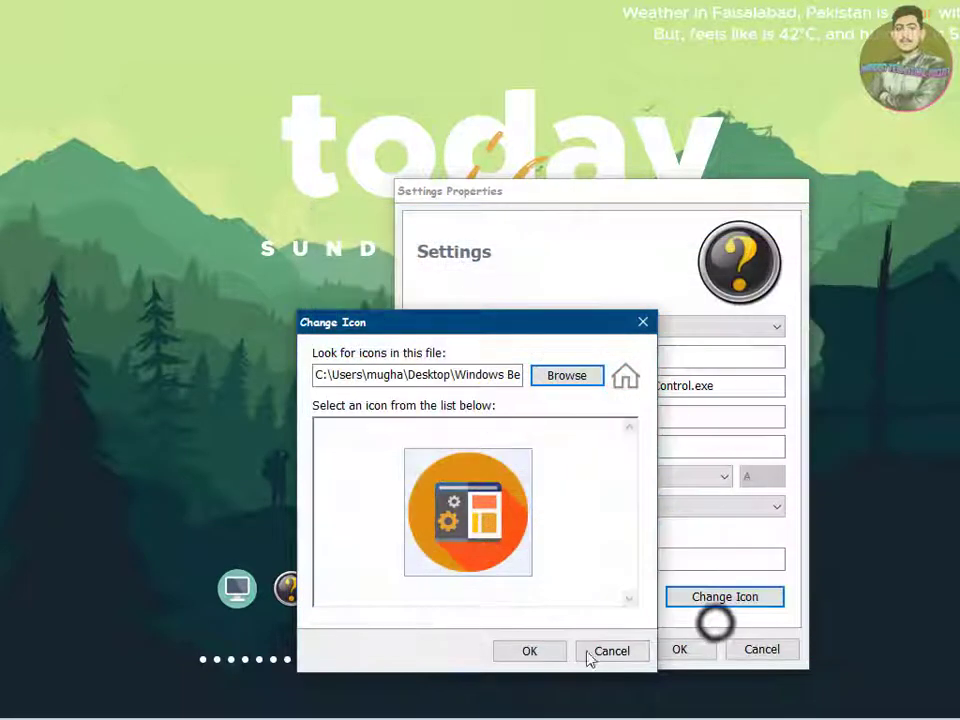
pyautogui.click(527, 649)
pyautogui.click(673, 648)
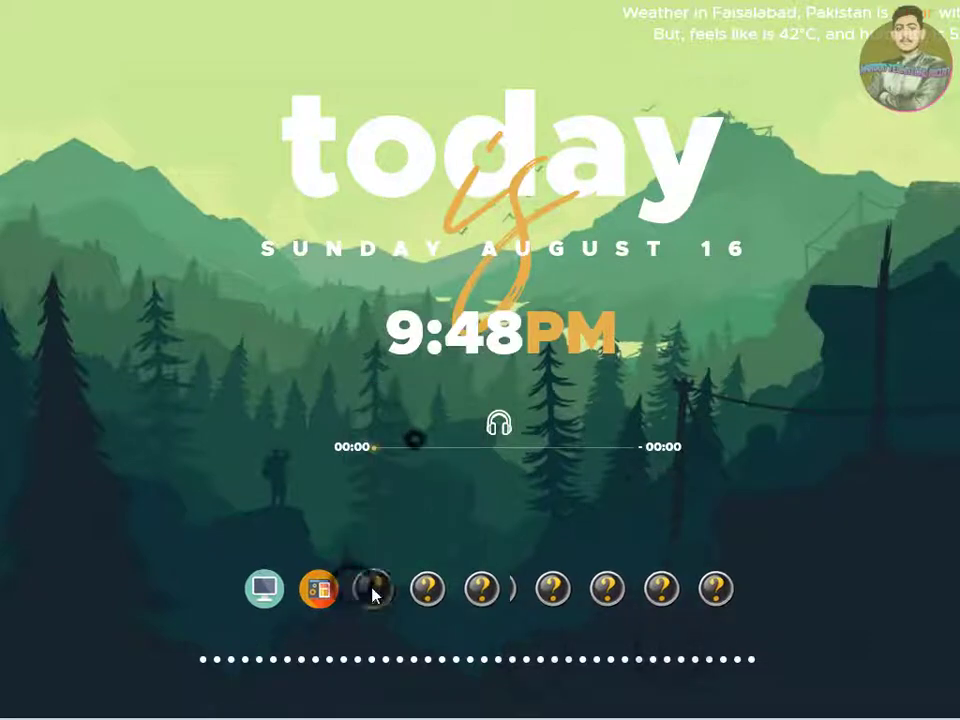
# - Delete all the placeholder dock items that follow Settings
pyautogui.rightClick(373, 595)
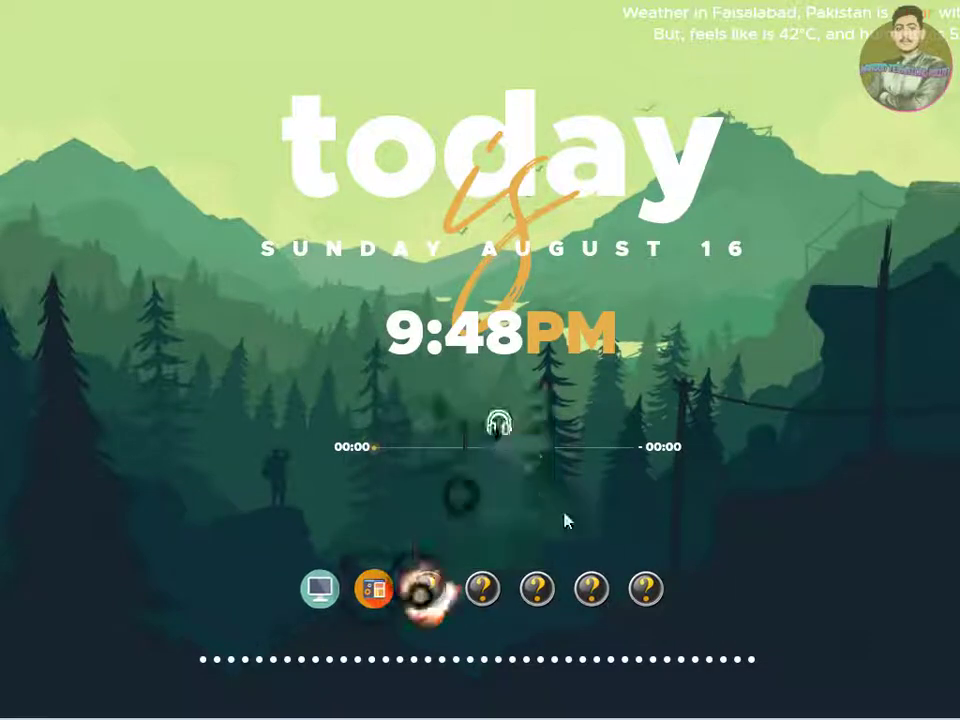
pyautogui.rightClick(430, 588)
pyautogui.click(585, 440)
# - Insert a new dock item after Settings that launches Photoshop, picking its program file from Program Files on Local Disk (C:)
pyautogui.rightClick(510, 585)
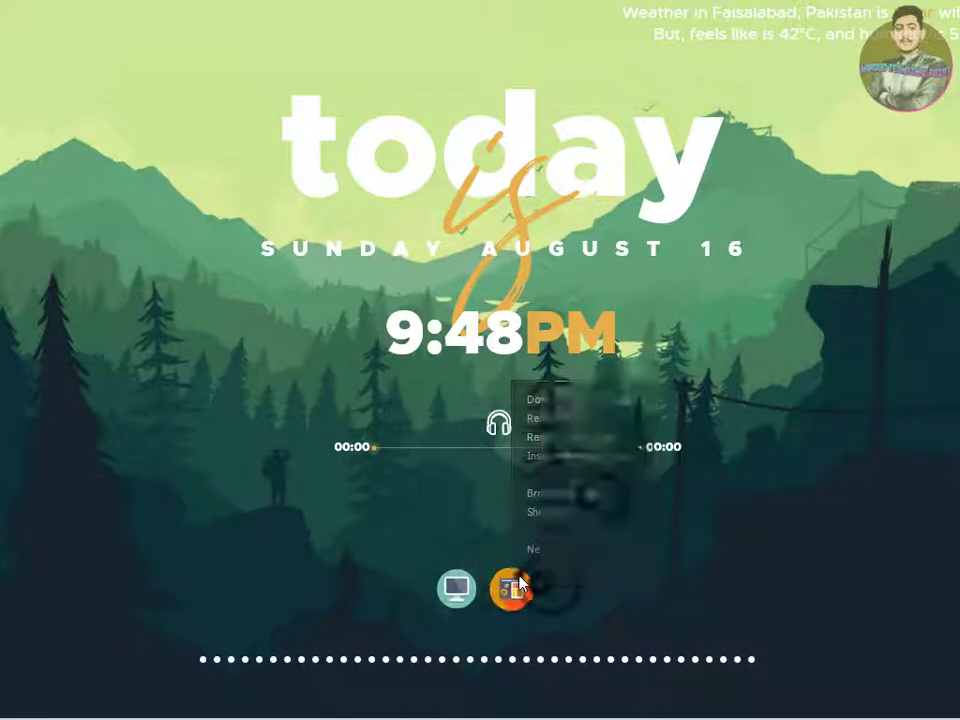
pyautogui.moveTo(575, 456)
pyautogui.click(700, 456)
pyautogui.click(468, 639)
pyautogui.click(375, 561)
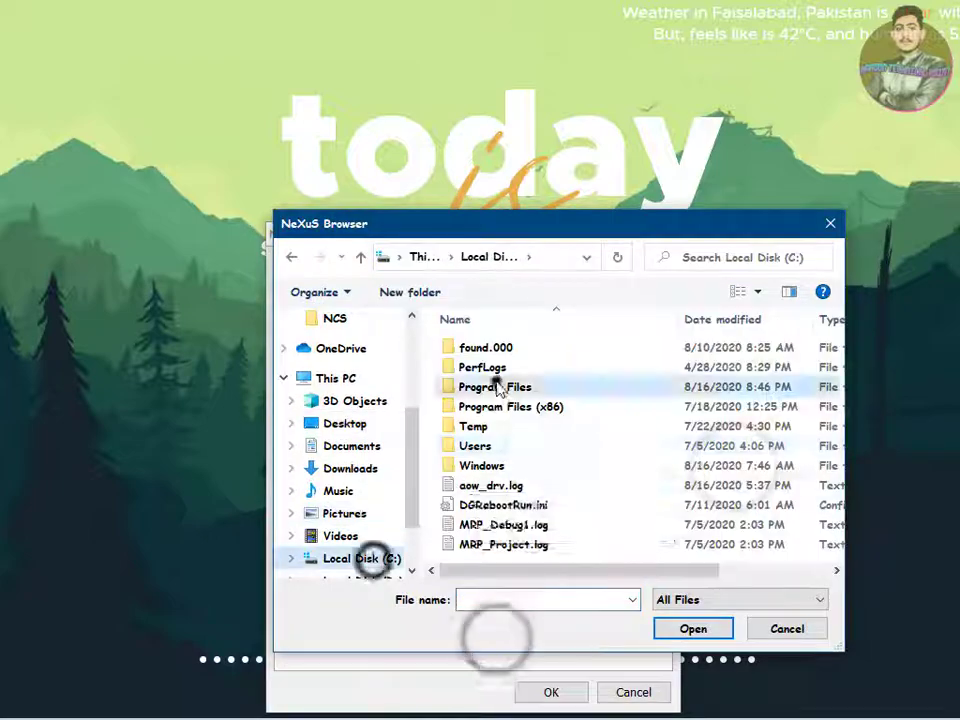
pyautogui.doubleClick(492, 385)
pyautogui.doubleClick(495, 345)
pyautogui.doubleClick(495, 375)
pyautogui.doubleClick(505, 430)
pyautogui.click(551, 692)
# - Insert a new dock item after Photoshop that launches Adobe Audition
pyautogui.rightClick(538, 585)
pyautogui.moveTo(575, 456)
pyautogui.click(700, 456)
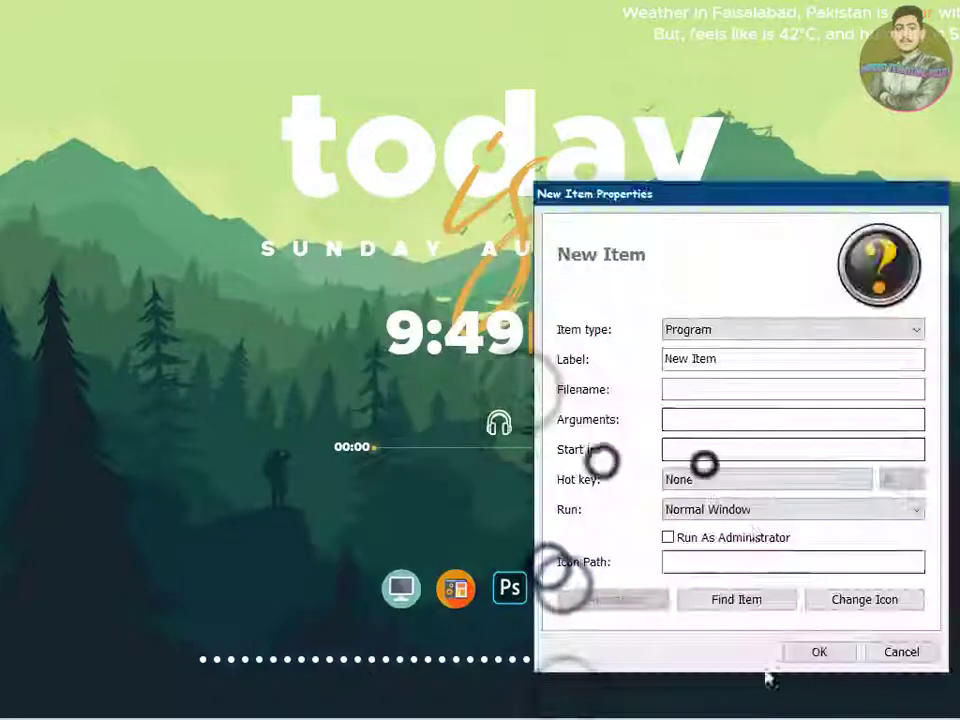
pyautogui.click(736, 599)
pyautogui.doubleClick(589, 345)
pyautogui.click(818, 651)
# - Insert a new dock item after Audition that launches Adobe Premiere Pro
pyautogui.rightClick(561, 585)
pyautogui.moveTo(623, 456)
pyautogui.click(700, 460)
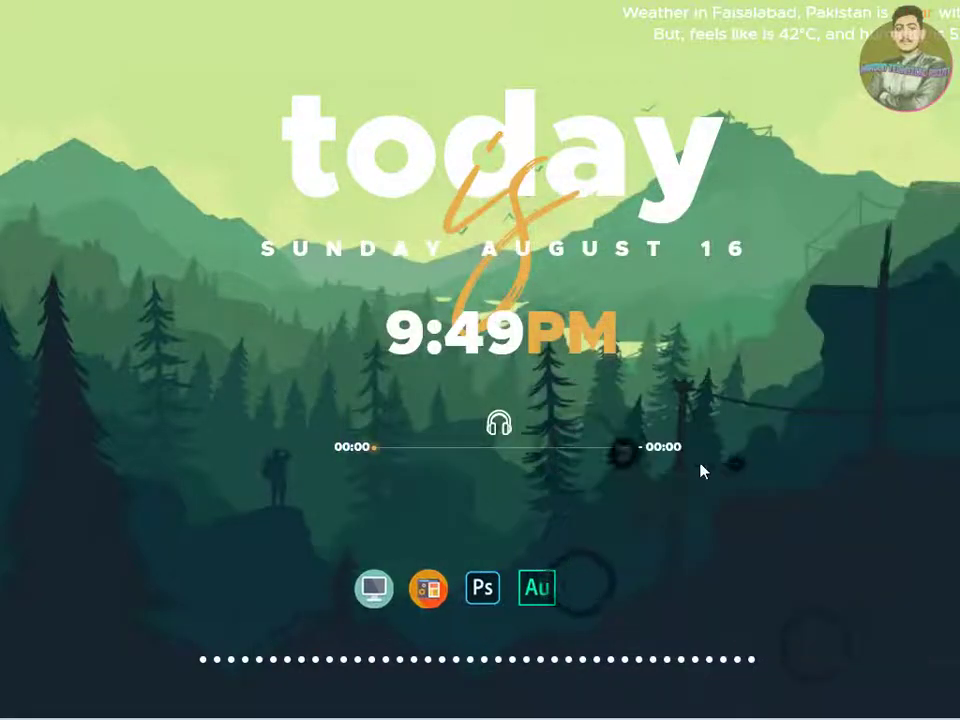
pyautogui.click(471, 625)
pyautogui.click(404, 256)
pyautogui.doubleClick(497, 445)
pyautogui.click(526, 686)
# - Insert a new dock item after Premiere Pro that launches Camtasia, picking its program file from the Camtasia 2019 folder in Program Files
pyautogui.rightClick(622, 583)
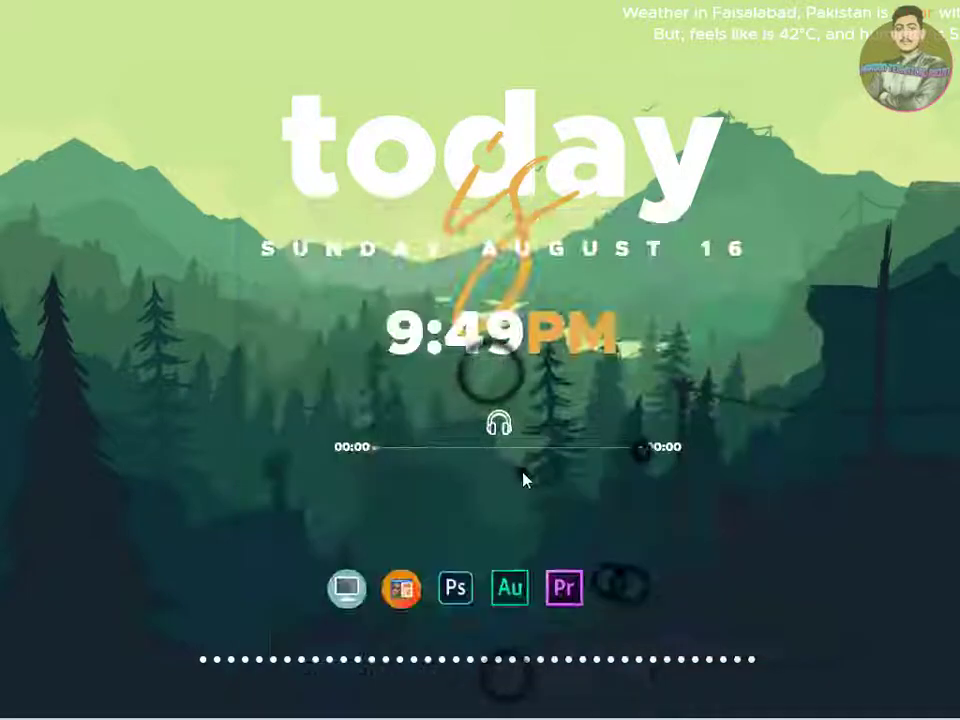
pyautogui.click(700, 460)
pyautogui.click(760, 600)
pyautogui.click(436, 506)
pyautogui.click(566, 390)
pyautogui.doubleClick(566, 387)
pyautogui.doubleClick(574, 422)
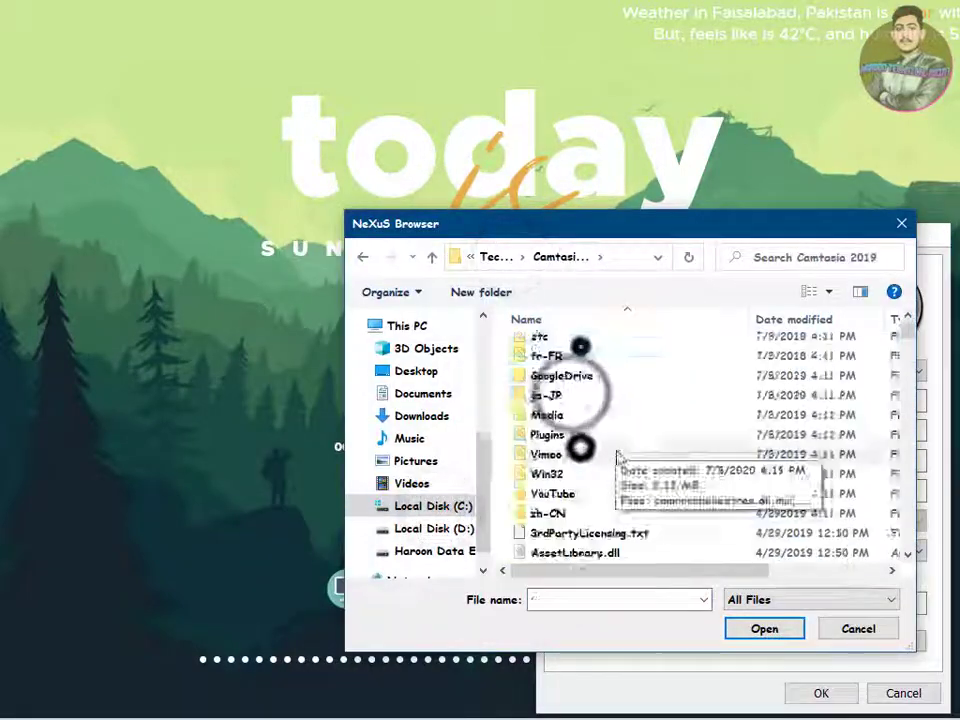
pyautogui.doubleClick(617, 456)
pyautogui.click(818, 692)
pyautogui.rightClick(620, 585)
pyautogui.click(700, 458)
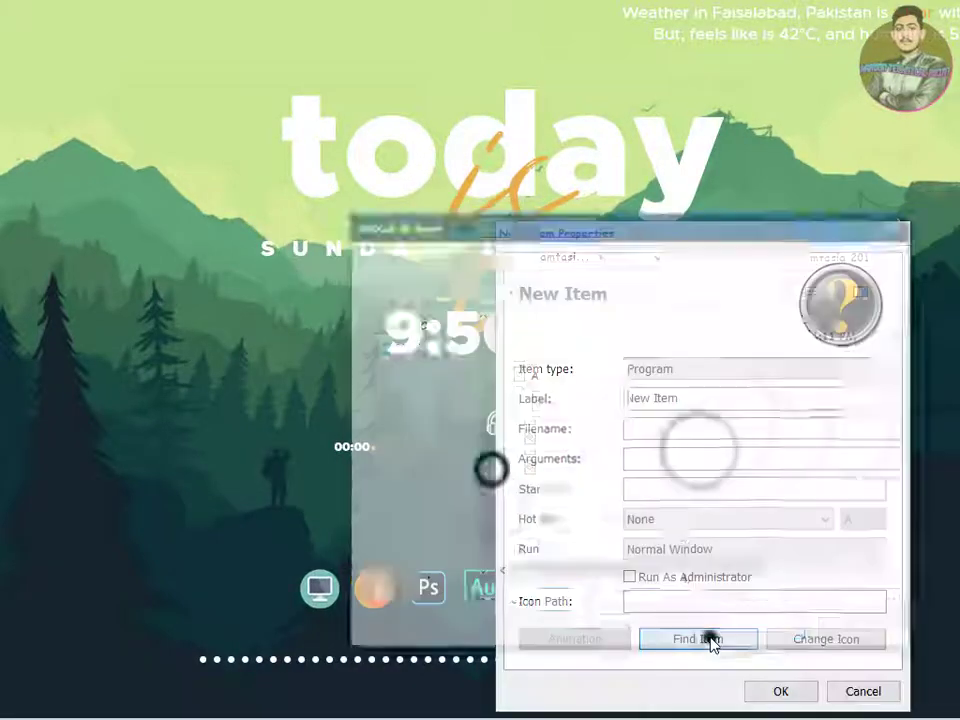
pyautogui.click(707, 639)
pyautogui.click(436, 506)
pyautogui.doubleClick(566, 390)
pyautogui.scroll(-3, 585, 525)
pyautogui.click(858, 628)
pyautogui.click(863, 691)
# - Show the desktop icons and hide them again after adding Steam to the dock
pyautogui.rightClick(767, 251)
pyautogui.moveTo(804, 261)
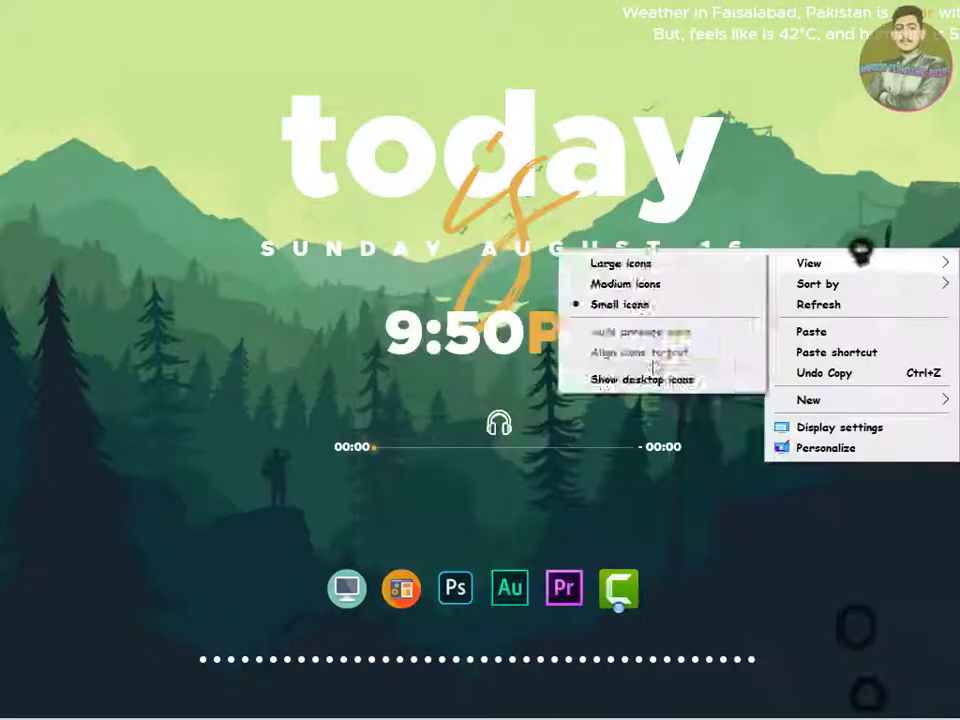
pyautogui.click(632, 377)
pyautogui.rightClick(186, 268)
pyautogui.moveTo(225, 274)
pyautogui.click(476, 396)
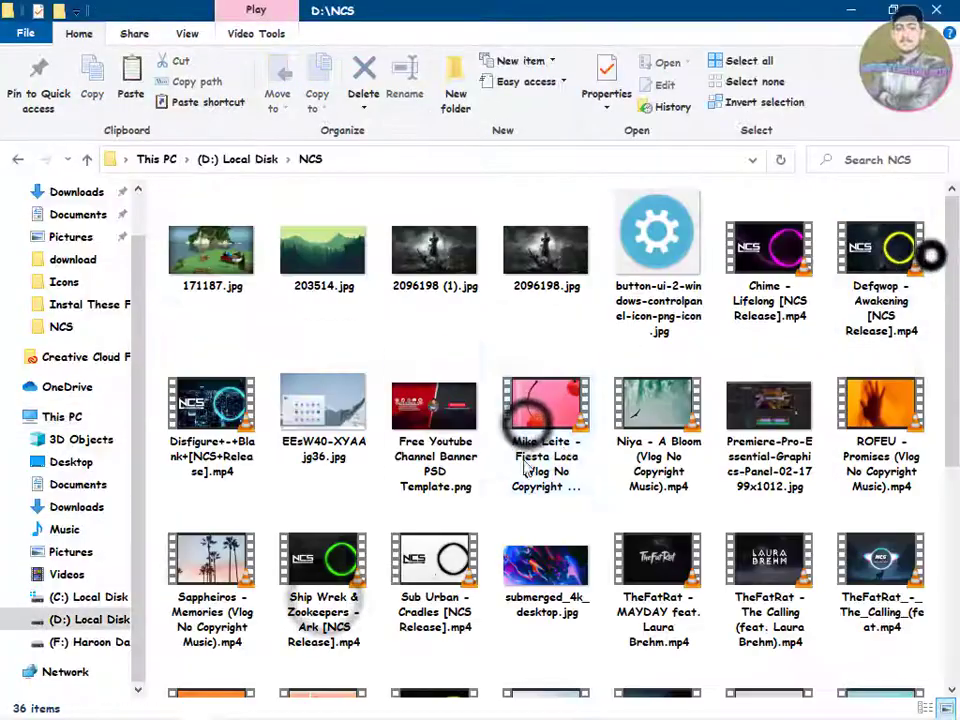
pyautogui.scroll(-4, 525, 440)
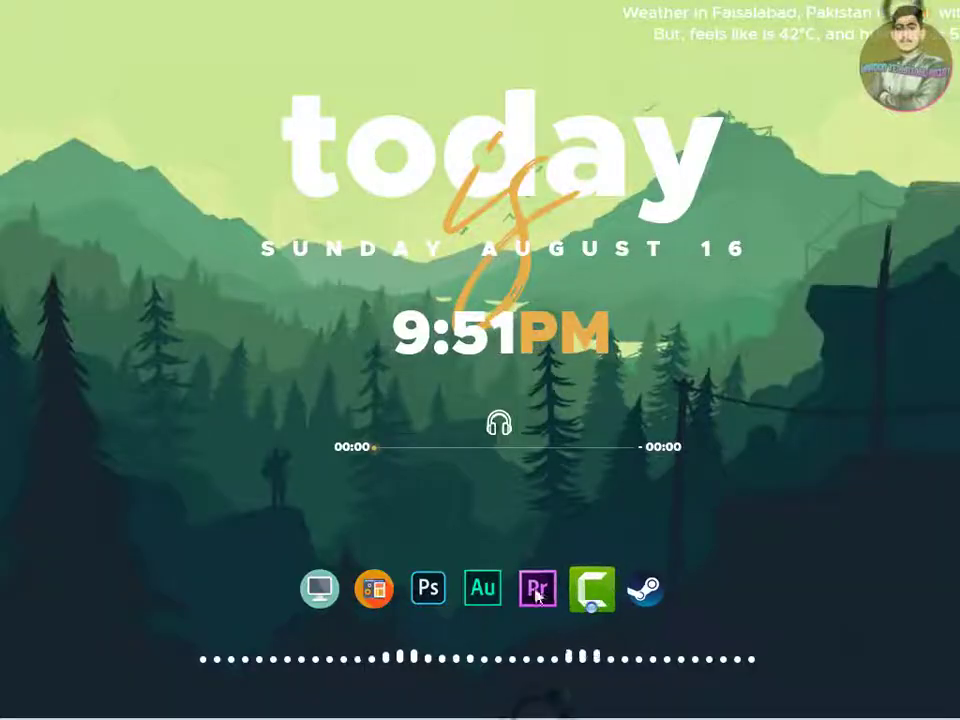
# - Insert a new dock item after Steam and browse to Local Disk (C:) for its program file
pyautogui.rightClick(672, 585)
pyautogui.click(735, 455)
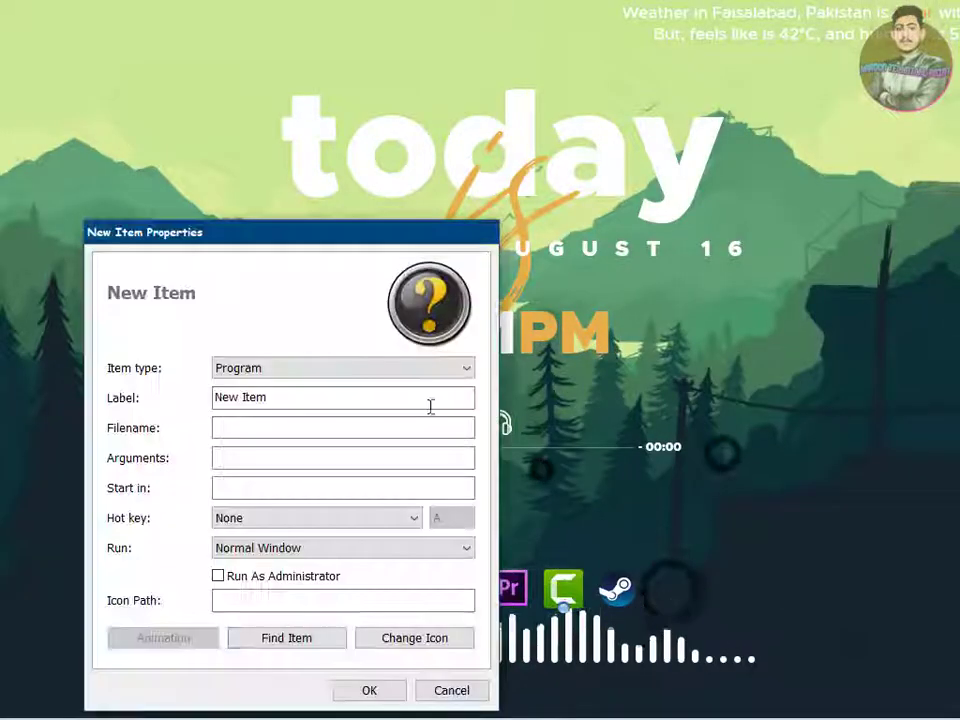
pyautogui.click(298, 636)
pyautogui.click(165, 424)
pyautogui.click(165, 557)
pyautogui.doubleClick(313, 390)
pyautogui.click(110, 257)
pyautogui.doubleClick(329, 406)
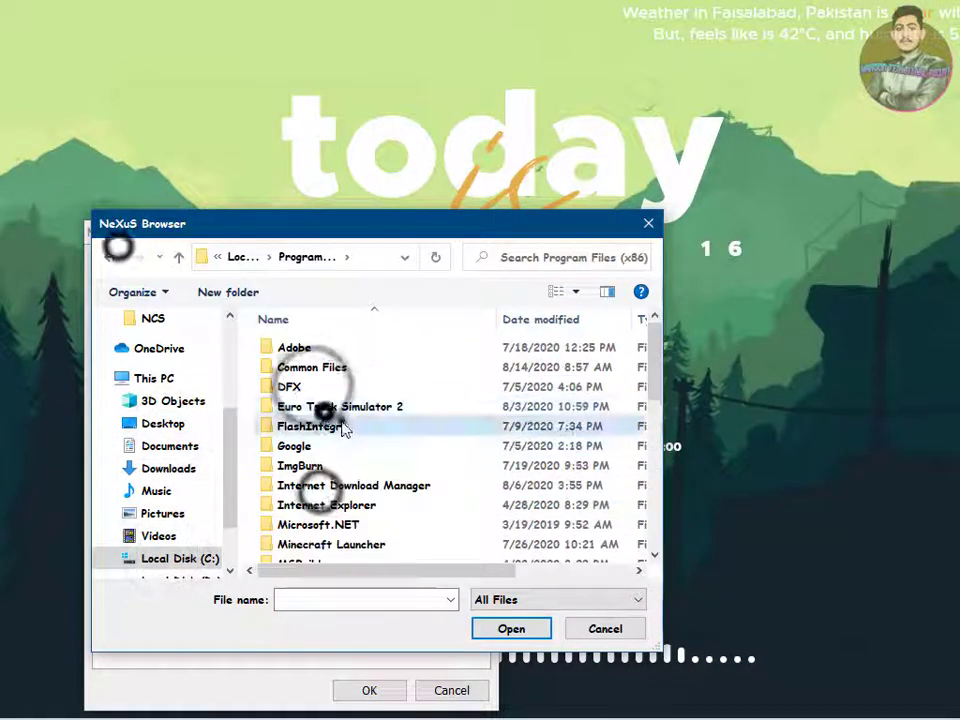
pyautogui.scroll(-10, 345, 420)
pyautogui.scroll(10, 352, 413)
pyautogui.click(110, 257)
# - Choose the VLC media player program file from Program Files for the new dock item
pyautogui.doubleClick(317, 386)
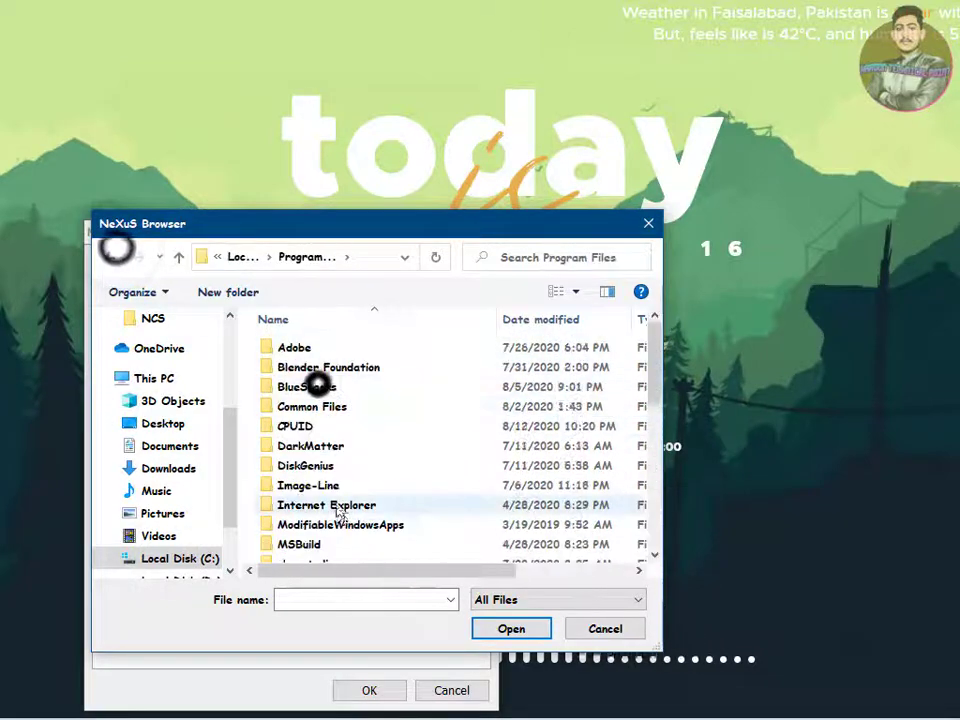
pyautogui.scroll(-5, 345, 450)
pyautogui.doubleClick(332, 542)
pyautogui.doubleClick(317, 343)
pyautogui.scroll(-3, 345, 450)
pyautogui.doubleClick(333, 545)
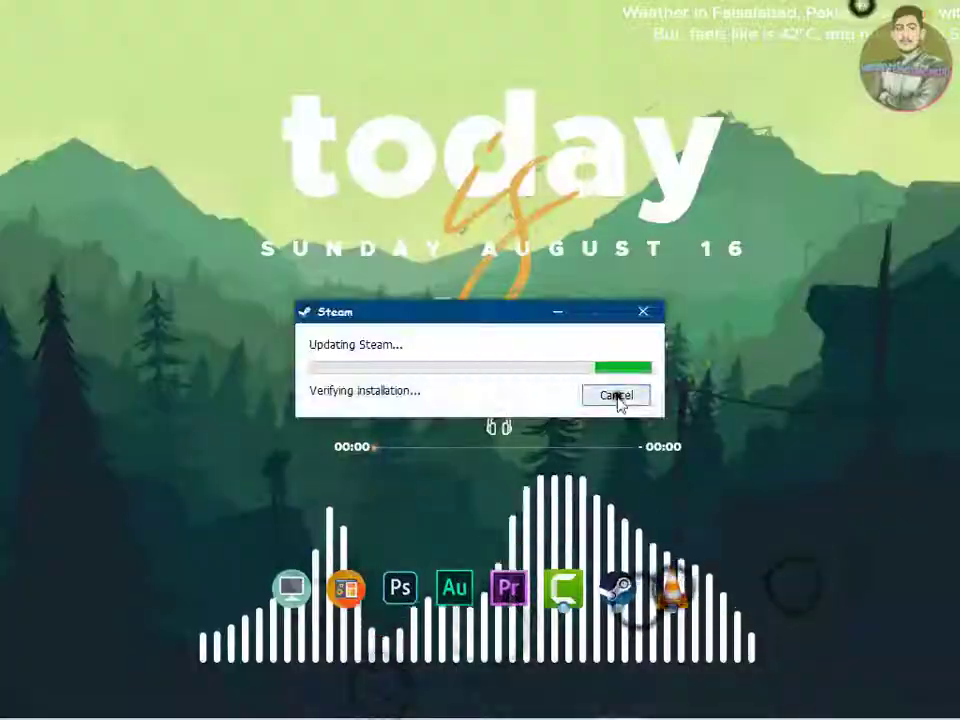